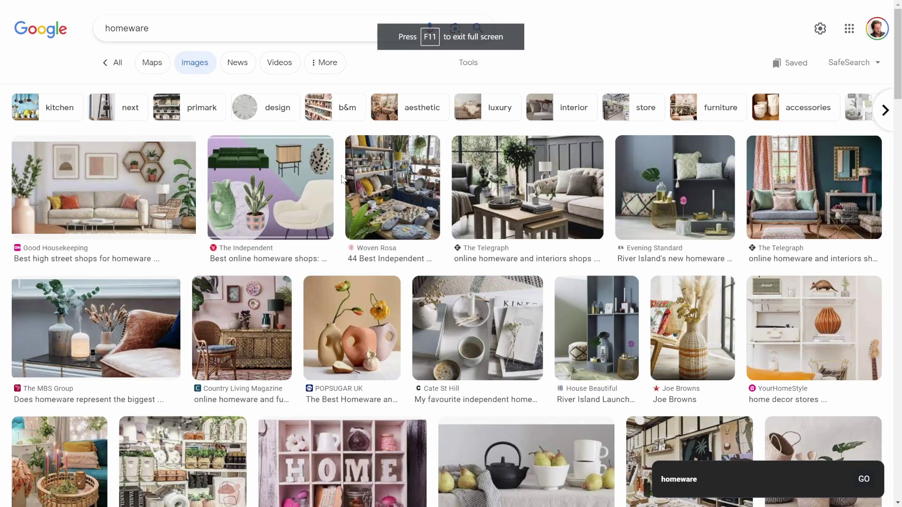
# Step: Scroll down through more of the Google Images homeware results
pyautogui.scroll(-1, 342, 179)
pyautogui.scroll(-2, 425, 205)
pyautogui.scroll(-1, 411, 219)
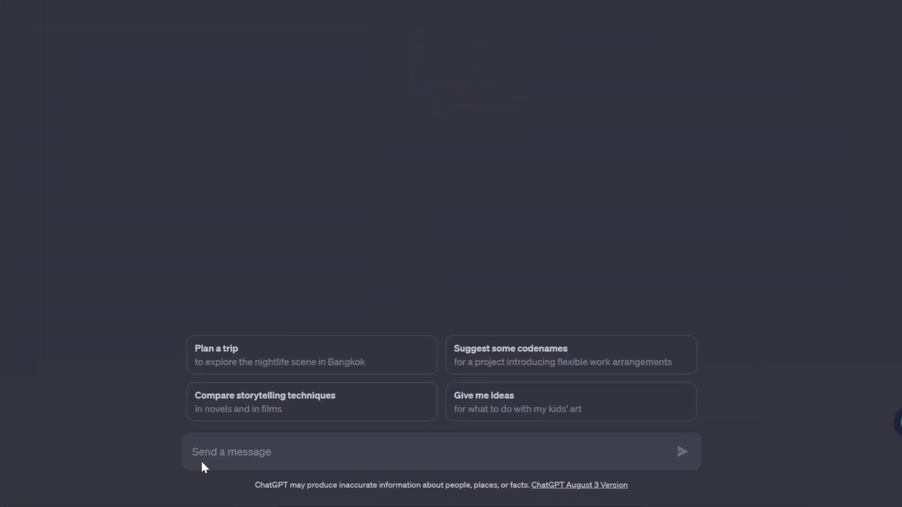
# Step: Paste the Elegant Homeware ad-legend-style commercial prompt into ChatGPT and send it
pyautogui.write('Act as if your David Ogilvy writing a commercial for a store called Elegant Homeware')
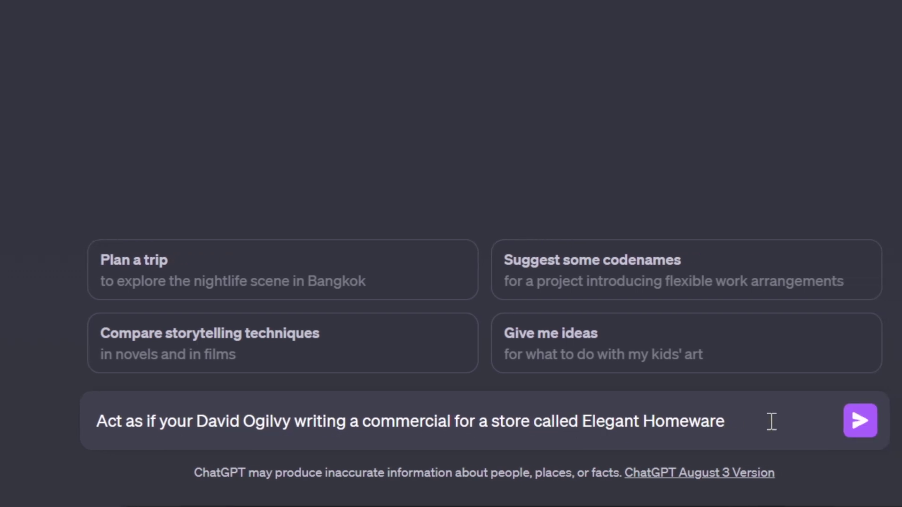
pyautogui.click(859, 420)
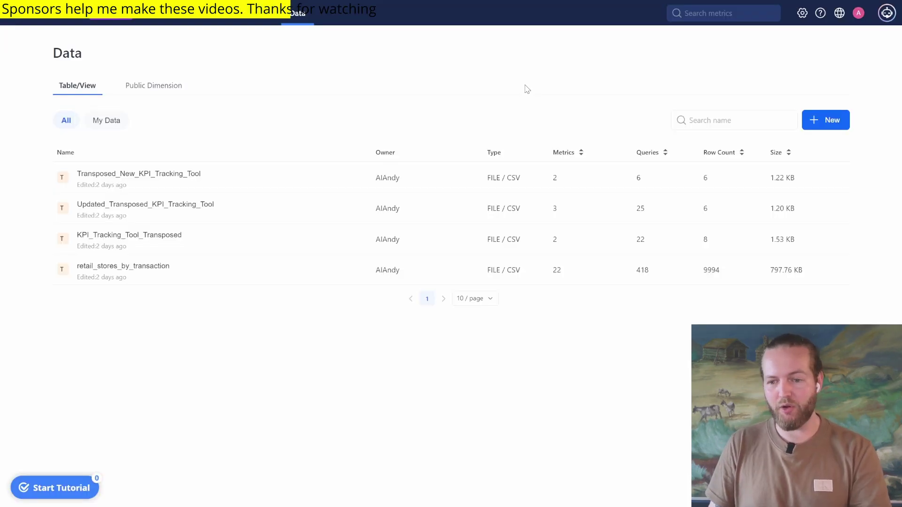
# Step: Start adding a new table or view from the Kyligence Data page
pyautogui.click(839, 116)
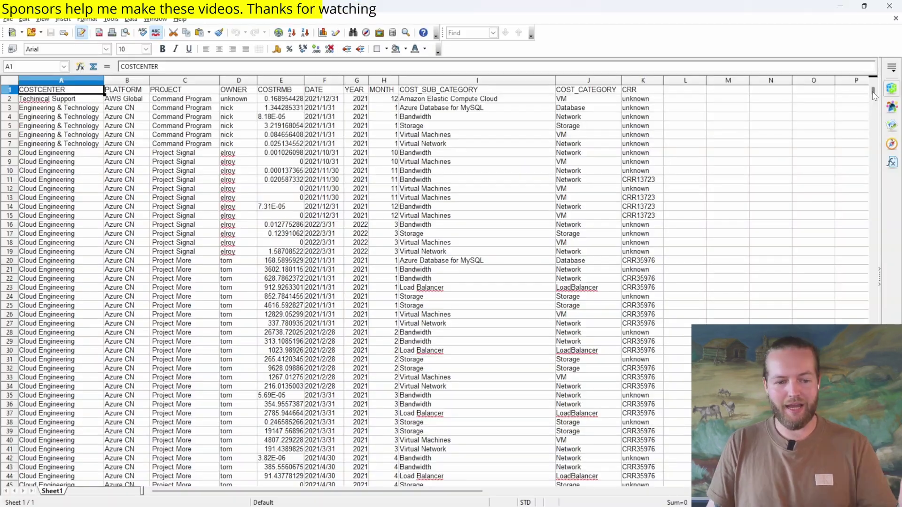
pyautogui.moveTo(874, 94); pyautogui.dragTo(873, 203)
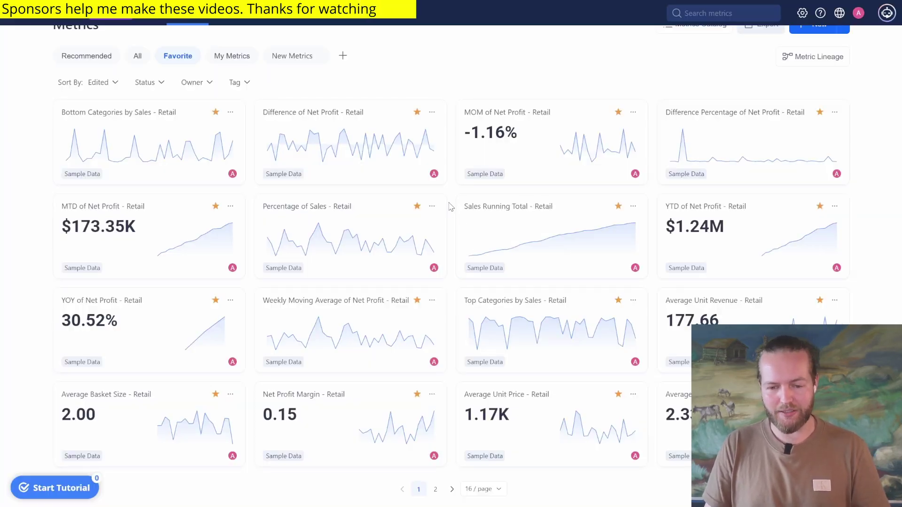
# Step: Ask Copilot 'how is the company doing in retail sales this last month?'
pyautogui.scroll(1, 450, 206)
pyautogui.click(882, 31)
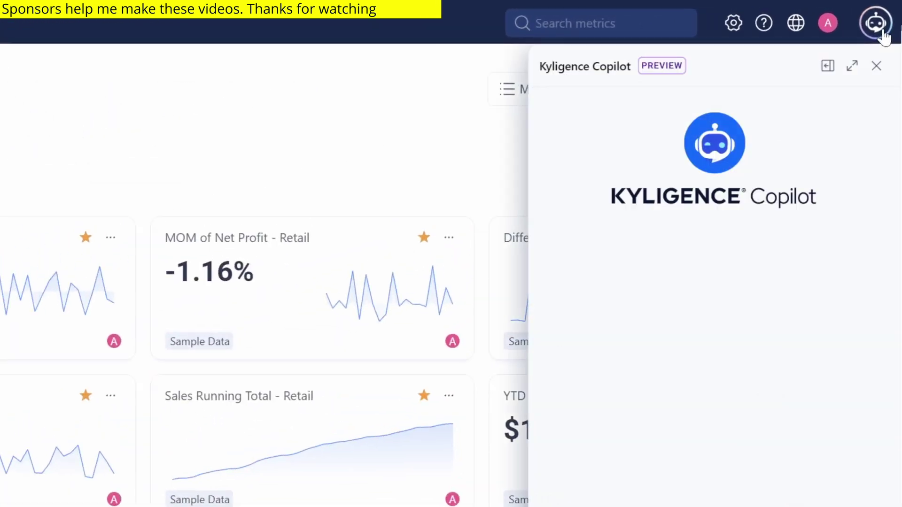
pyautogui.click(673, 453)
pyautogui.write('how is the company doing in retail sales this last month?')
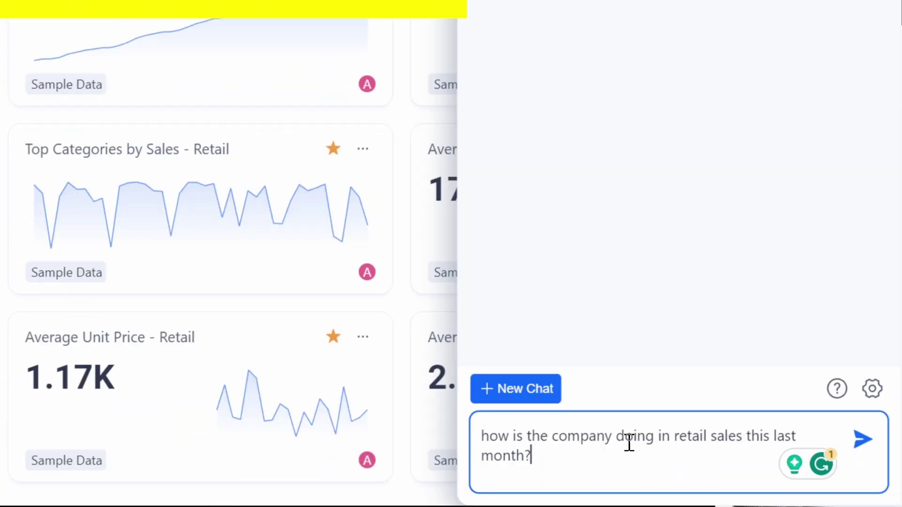
pyautogui.click(864, 440)
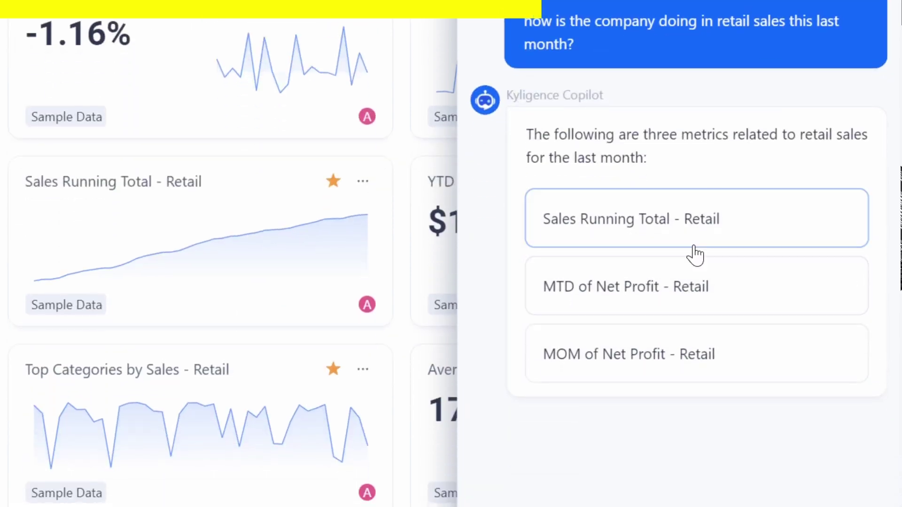
# Step: Pick Sales Running Total - Retail, then ask about its dimensions and west-region October 2018 sales growth
pyautogui.click(636, 230)
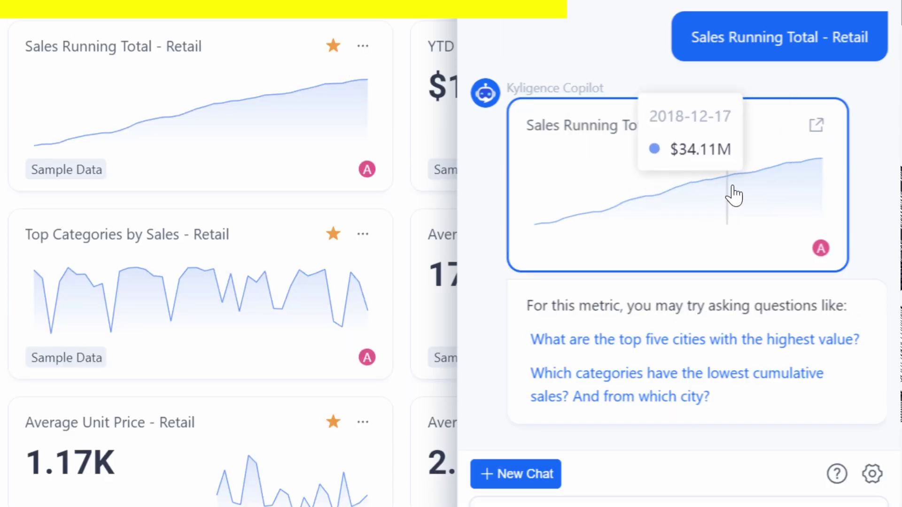
pyautogui.write('what are the dimensions of this metric?')
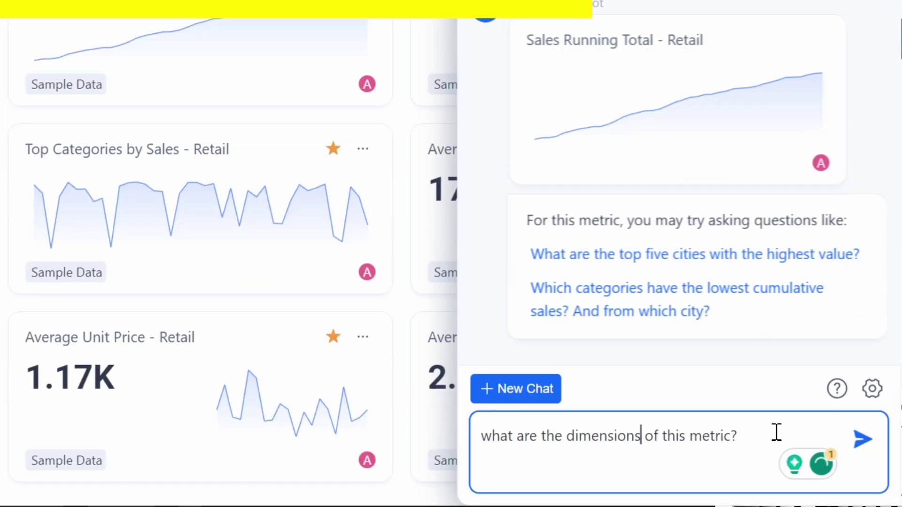
pyautogui.click(862, 439)
pyautogui.write('which region had the highest sales in 2018?')
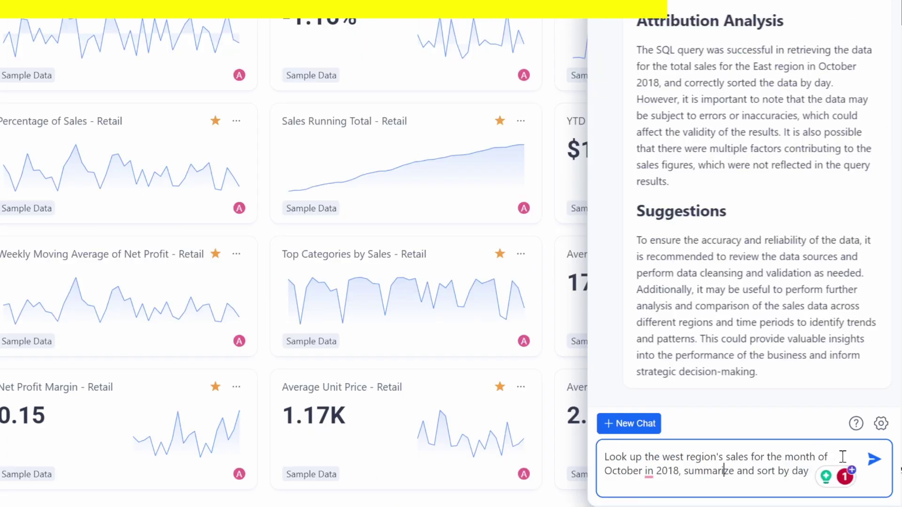
pyautogui.click(874, 459)
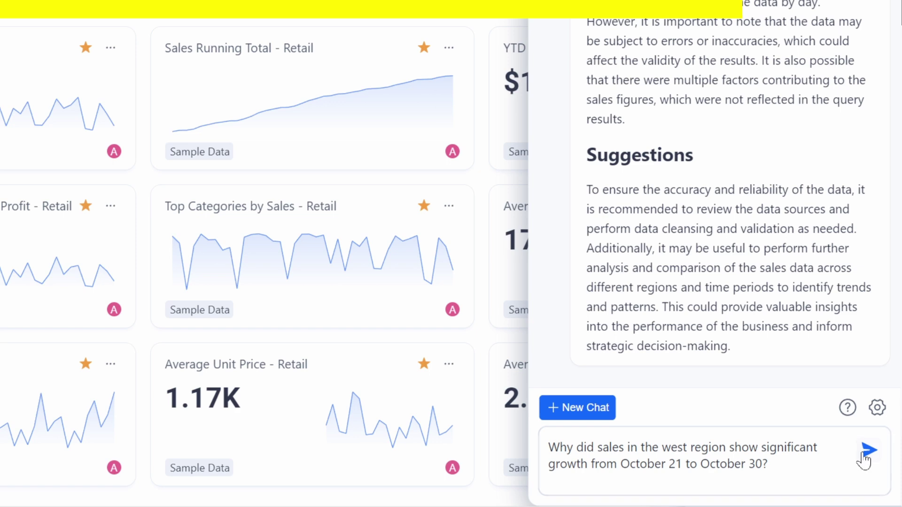
pyautogui.click(868, 451)
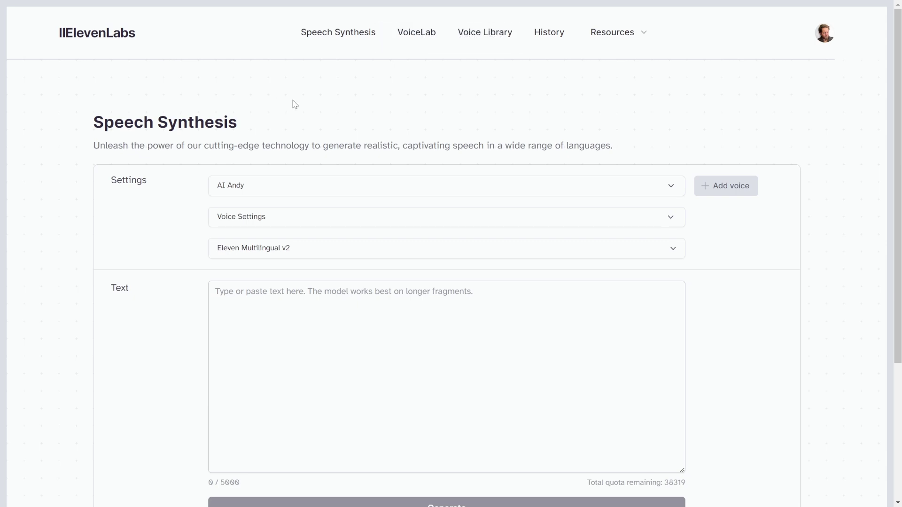
# Step: Open the ElevenLabs community Voice Library
pyautogui.click(495, 40)
pyautogui.scroll(-3, 335, 154)
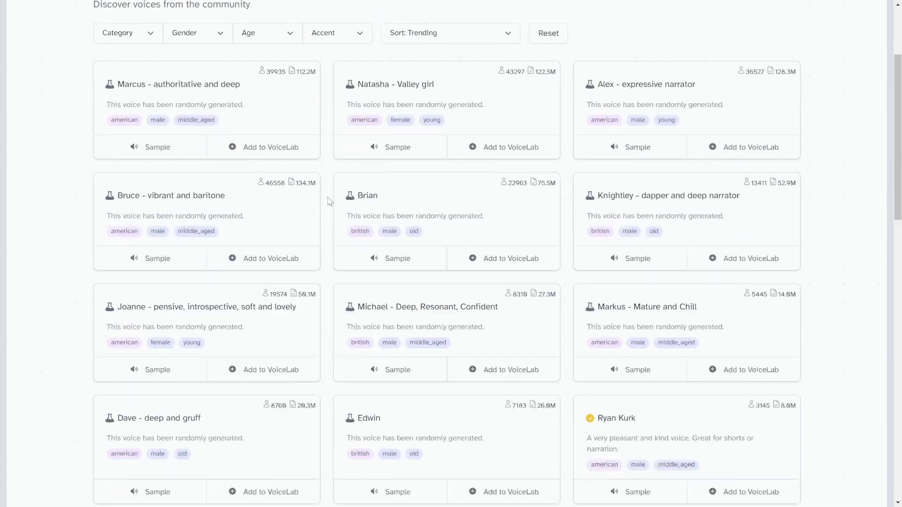
pyautogui.scroll(3, 330, 203)
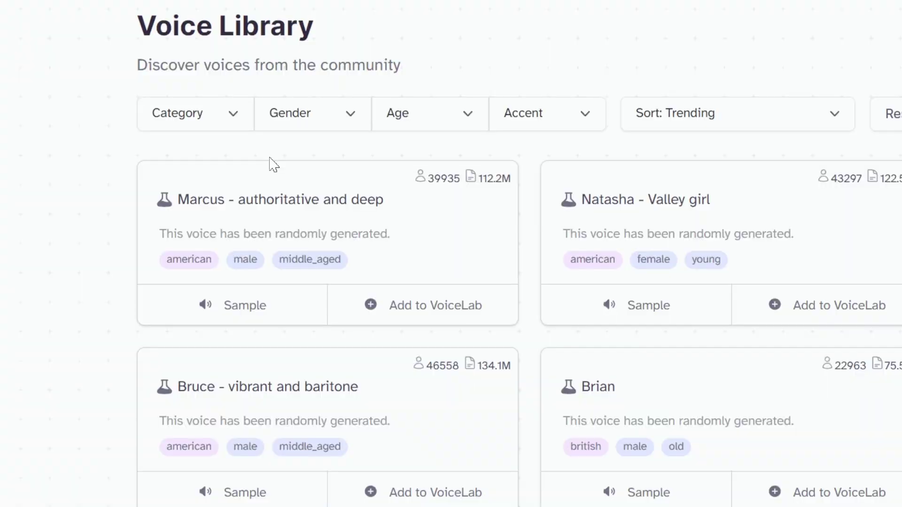
# Step: Filter the voices to Male, Middle Aged, British accent
pyautogui.click(346, 125)
pyautogui.click(311, 193)
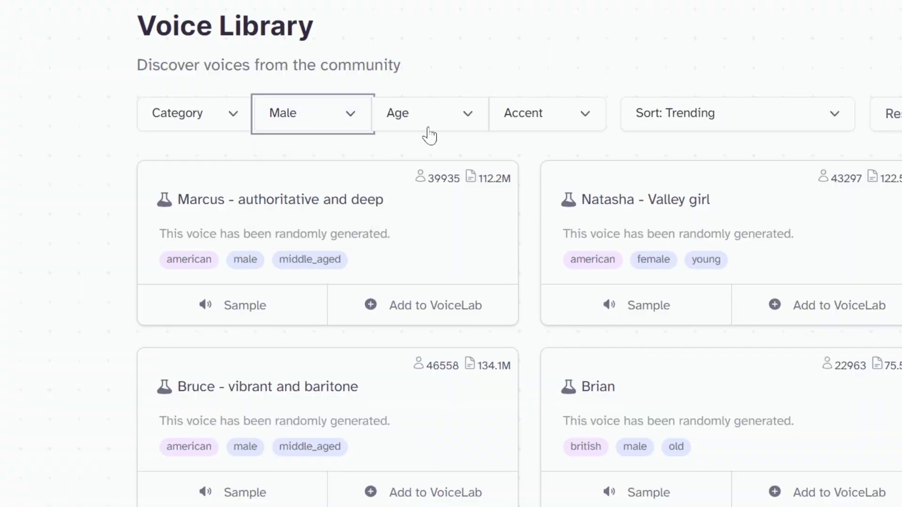
pyautogui.click(435, 127)
pyautogui.click(418, 220)
pyautogui.click(582, 118)
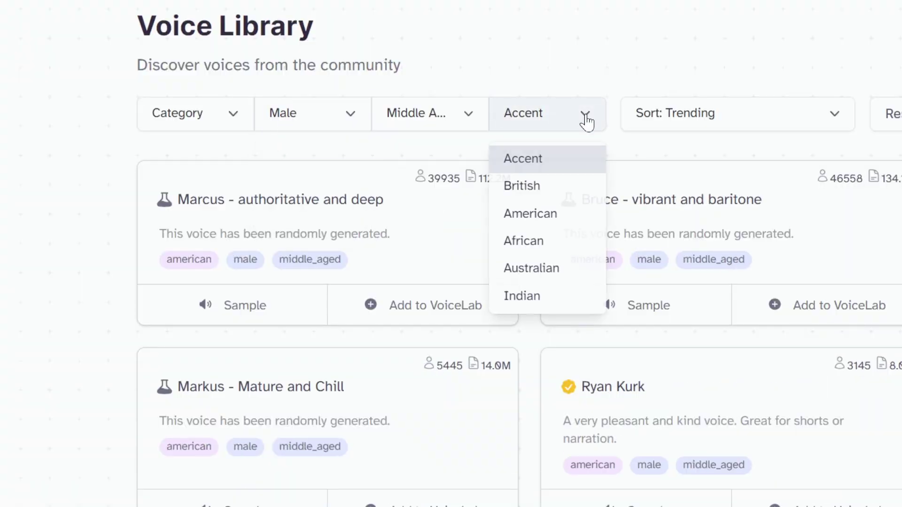
pyautogui.click(554, 185)
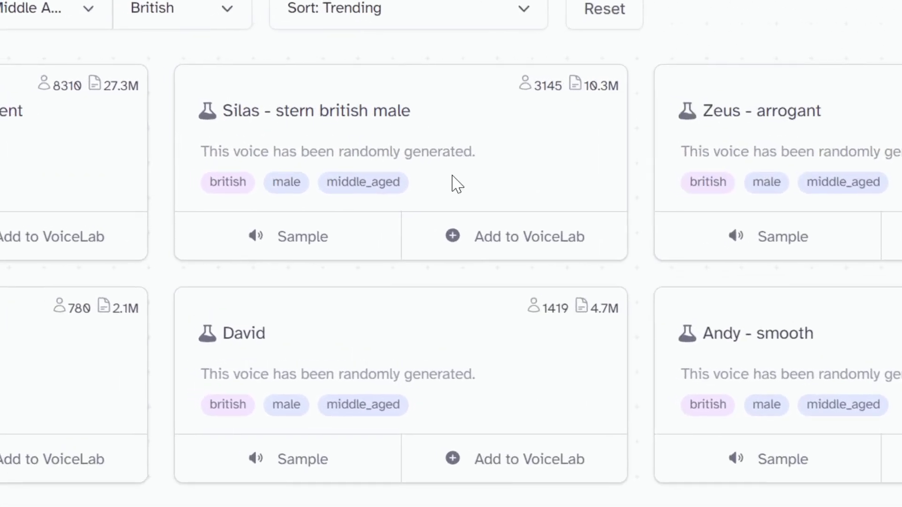
# Step: Add Silas to VoiceLab, then select the Similar to Tom Hiddleston voice in Speech Synthesis
pyautogui.click(514, 251)
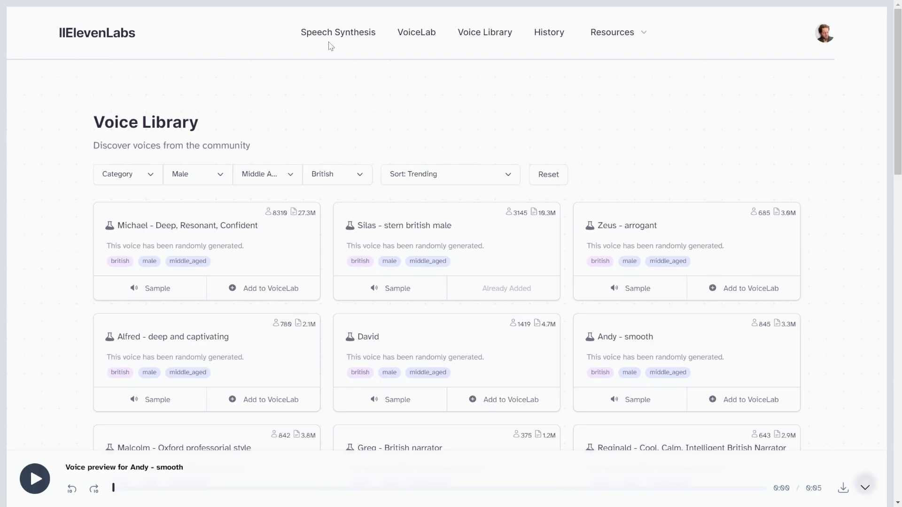
pyautogui.click(329, 39)
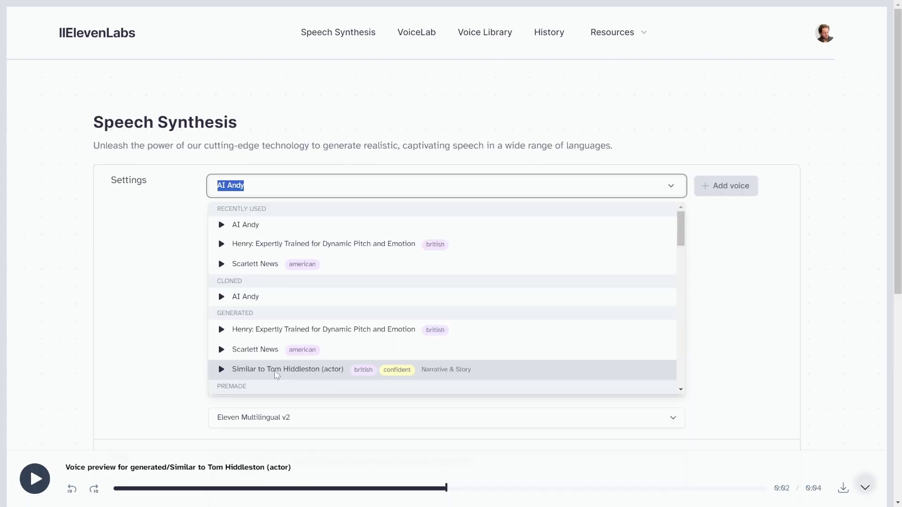
pyautogui.click(275, 371)
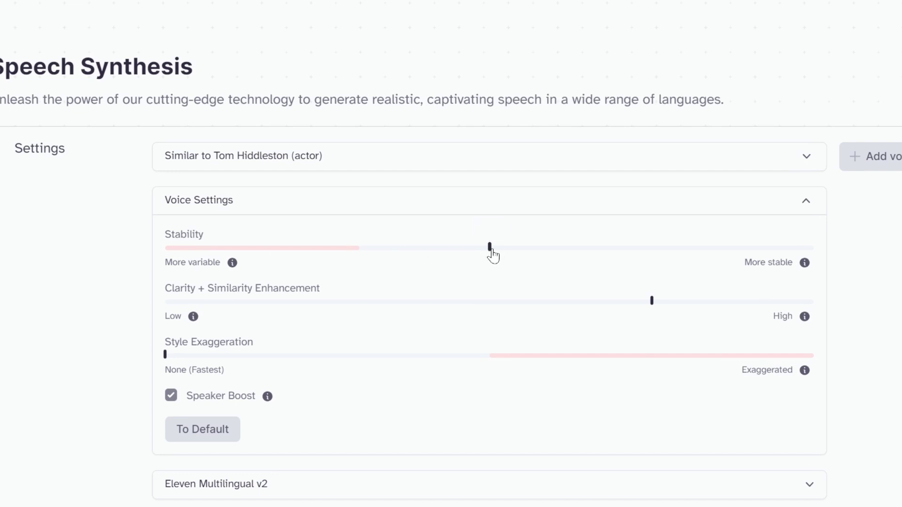
# Step: Set stability to about 29%, clarity to about 46%, and raise style exaggeration
pyautogui.moveTo(490, 255); pyautogui.dragTo(363, 258)
pyautogui.moveTo(166, 358); pyautogui.dragTo(490, 359)
pyautogui.moveTo(651, 306); pyautogui.dragTo(467, 314)
pyautogui.scroll(-5, 129, 383)
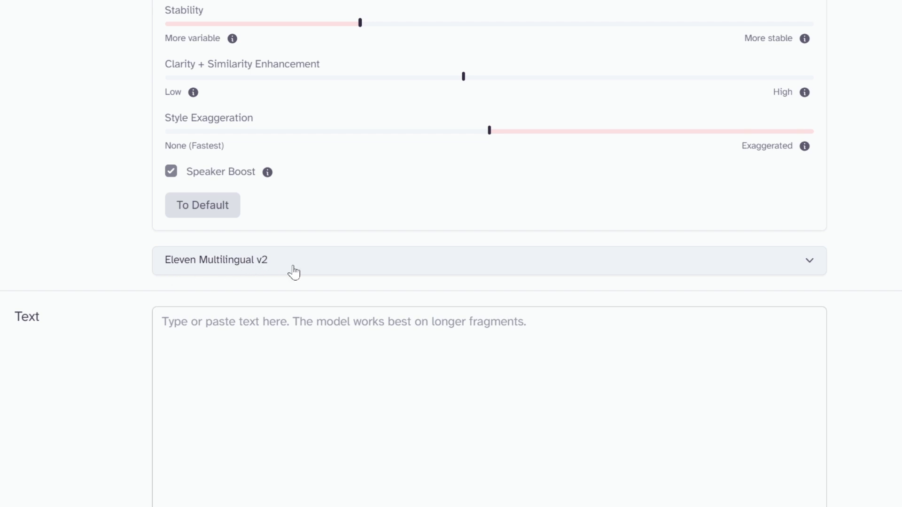
# Step: Paste the narration-only commercial script into the text box and generate the voiceover
pyautogui.scroll(-3, 295, 271)
pyautogui.click(261, 203)
pyautogui.hotkey('ctrl', 'v')
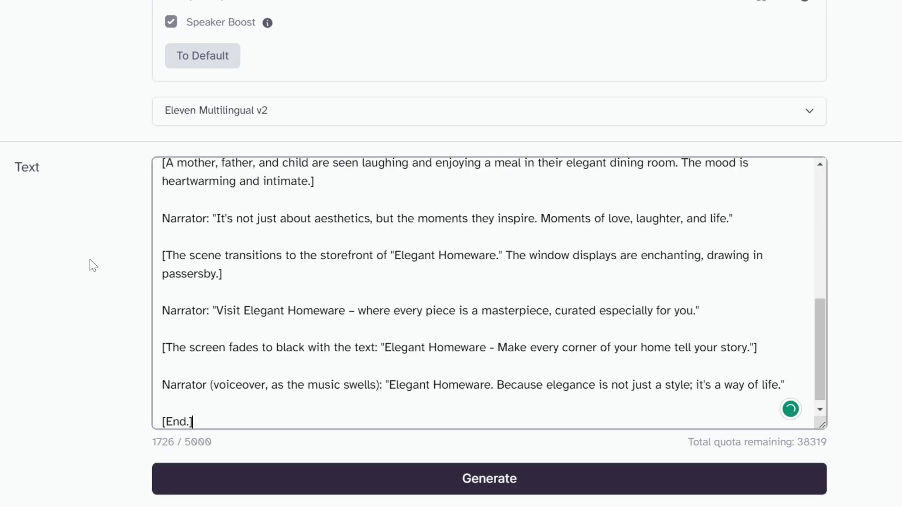
pyautogui.scroll(2, 184, 285)
pyautogui.moveTo(367, 259); pyautogui.dragTo(169, 223)
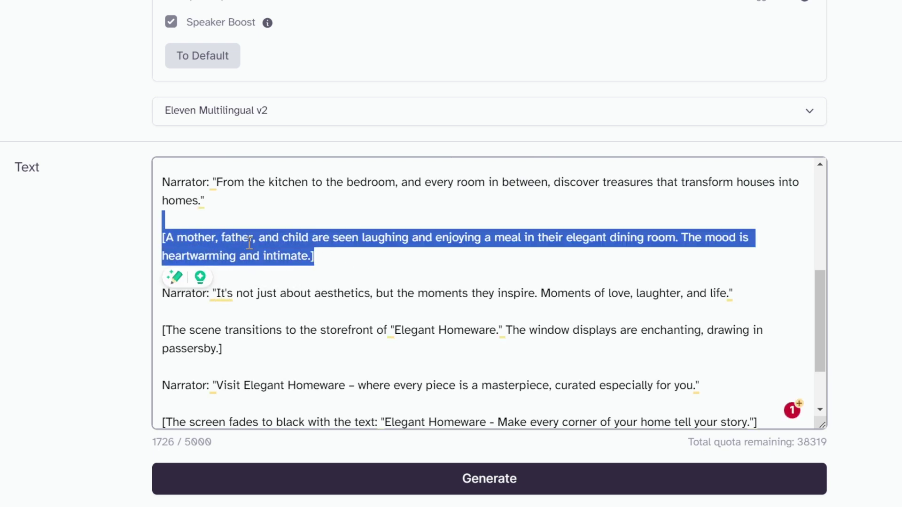
pyautogui.press('BackSpace')
pyautogui.press('BackSpace')
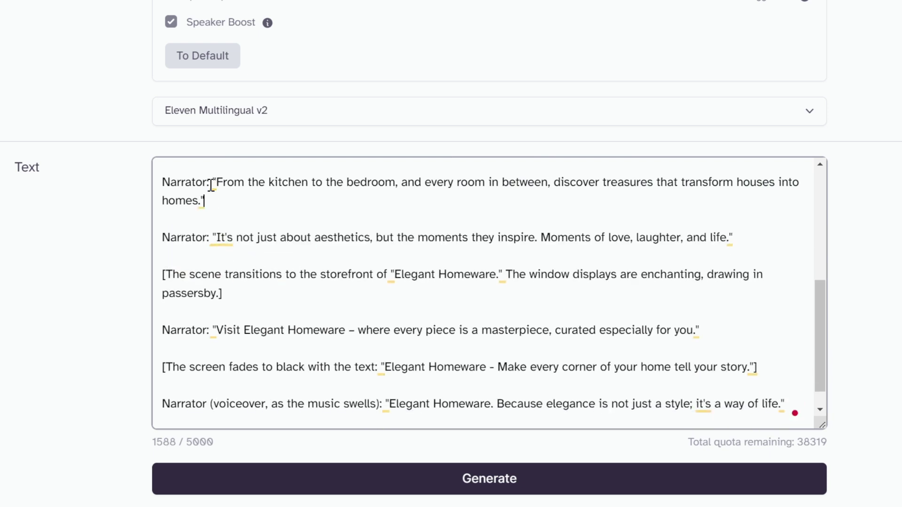
pyautogui.hotkey('ctrl', 'z')
pyautogui.scroll(-2, 336, 326)
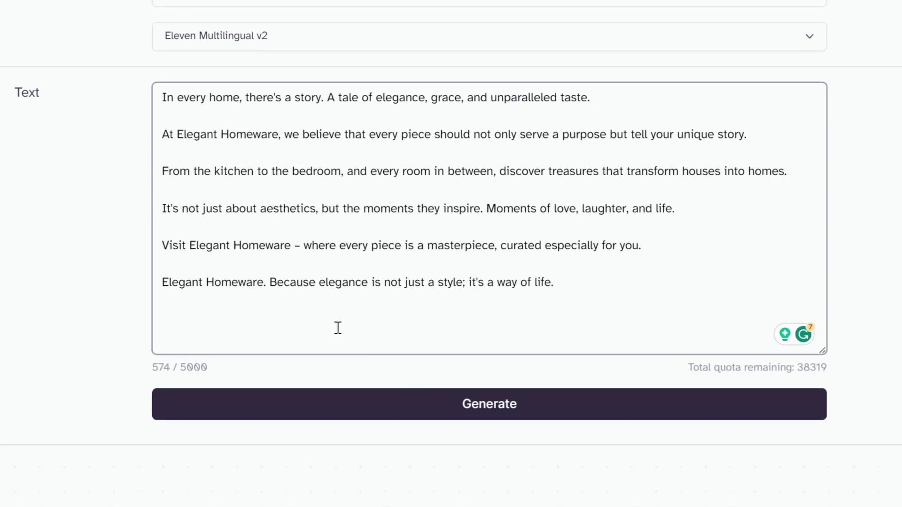
pyautogui.click(450, 415)
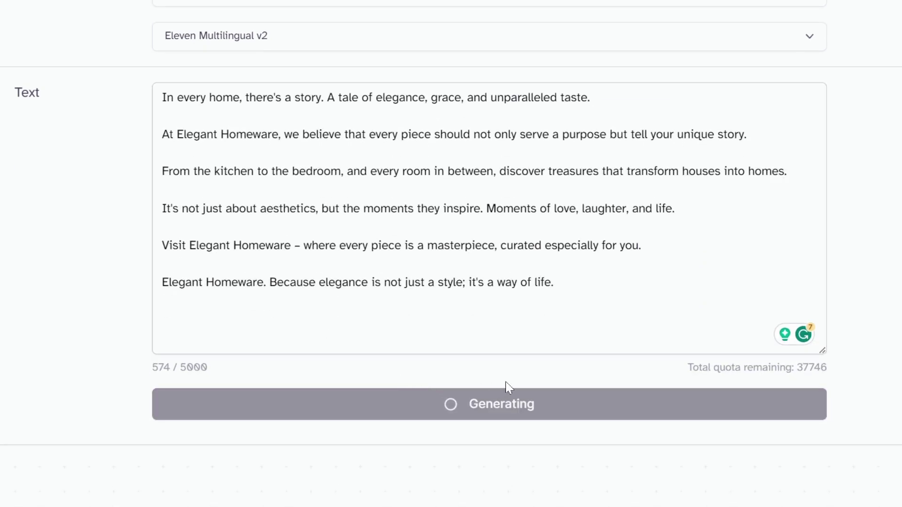
# Step: Regenerate the voiceover with stability 1% and style exaggeration 100%
pyautogui.scroll(-2, 331, 370)
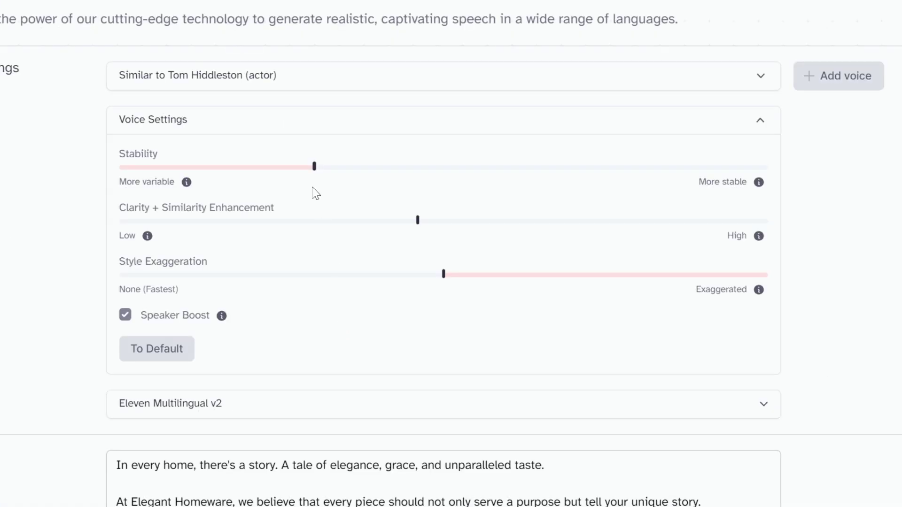
pyautogui.moveTo(314, 170); pyautogui.dragTo(125, 171)
pyautogui.moveTo(444, 282); pyautogui.dragTo(779, 281)
pyautogui.scroll(-3, 68, 378)
pyautogui.scroll(-3, 70, 373)
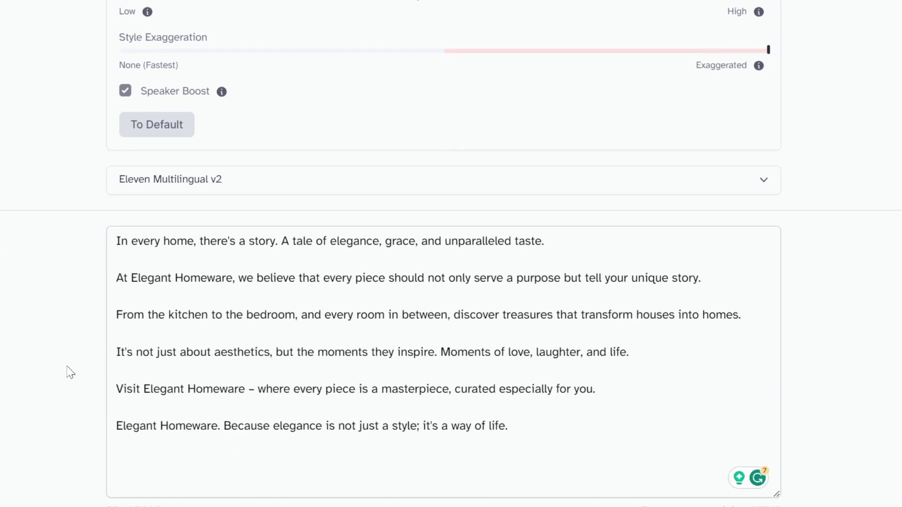
pyautogui.scroll(-2, 71, 372)
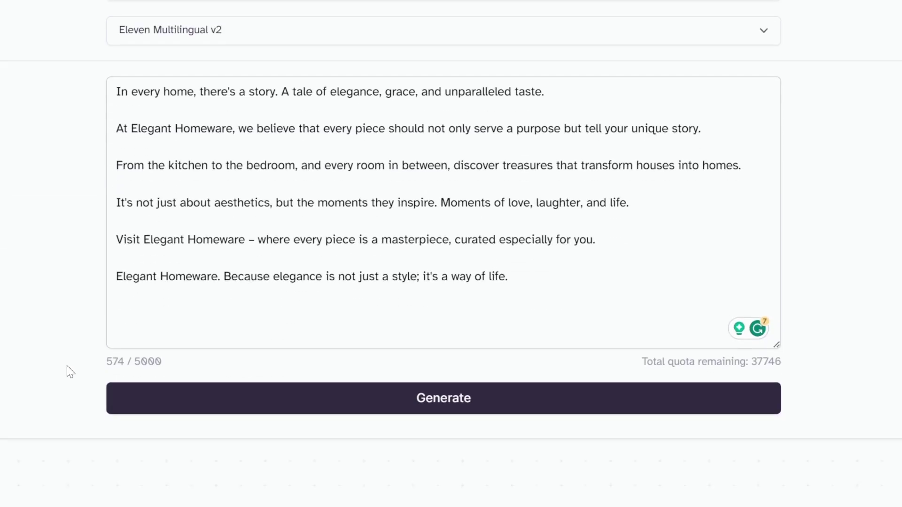
pyautogui.click(113, 399)
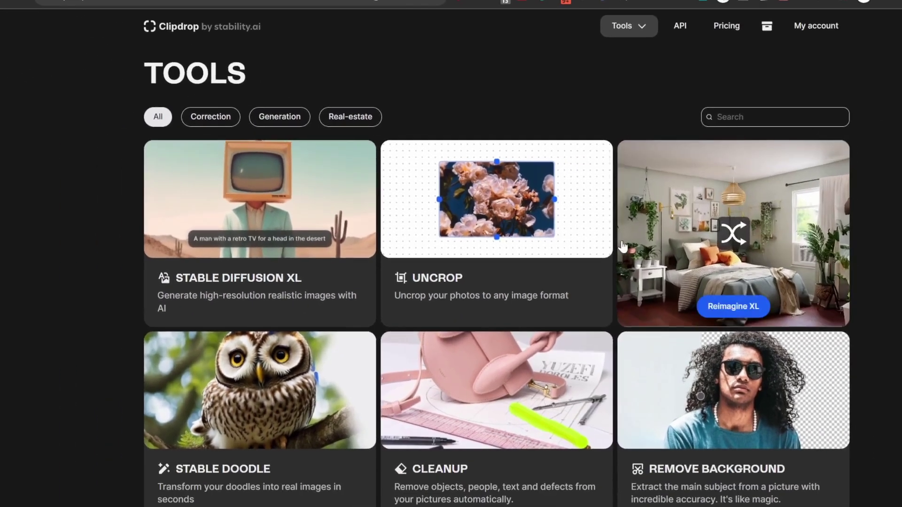
# Step: Scroll through Clipdrop's Tools catalogue to the Stable Diffusion XL card
pyautogui.scroll(-2, 619, 221)
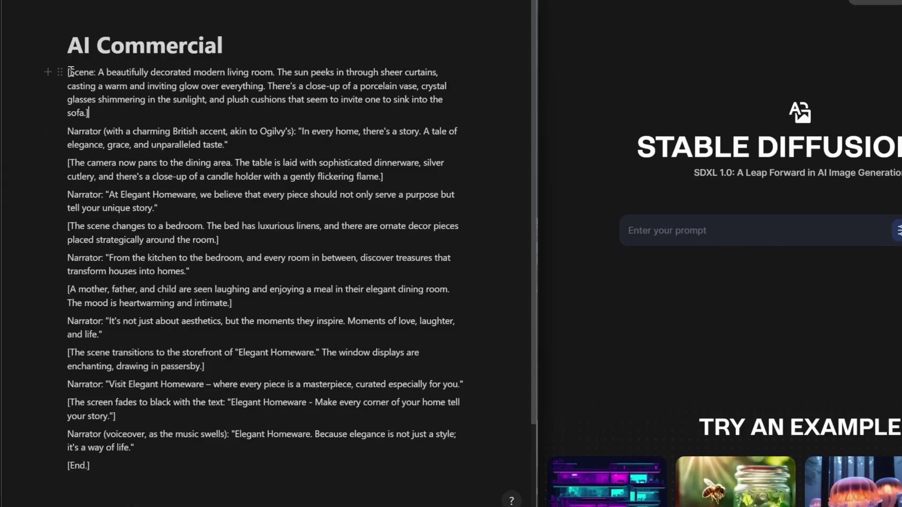
# Step: Select the script and split the sunrise and porcelain vase shots into separate numbered items
pyautogui.moveTo(70, 72); pyautogui.dragTo(330, 460)
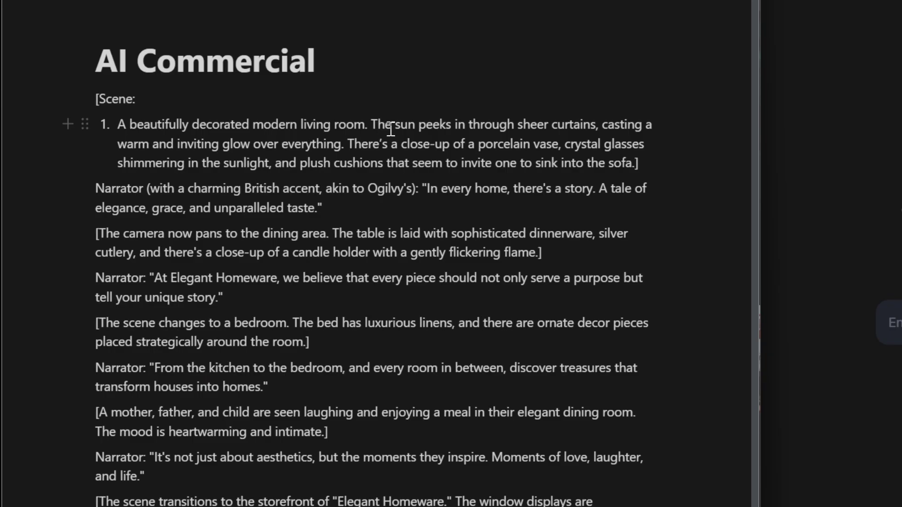
pyautogui.click(278, 72)
pyautogui.press('Return')
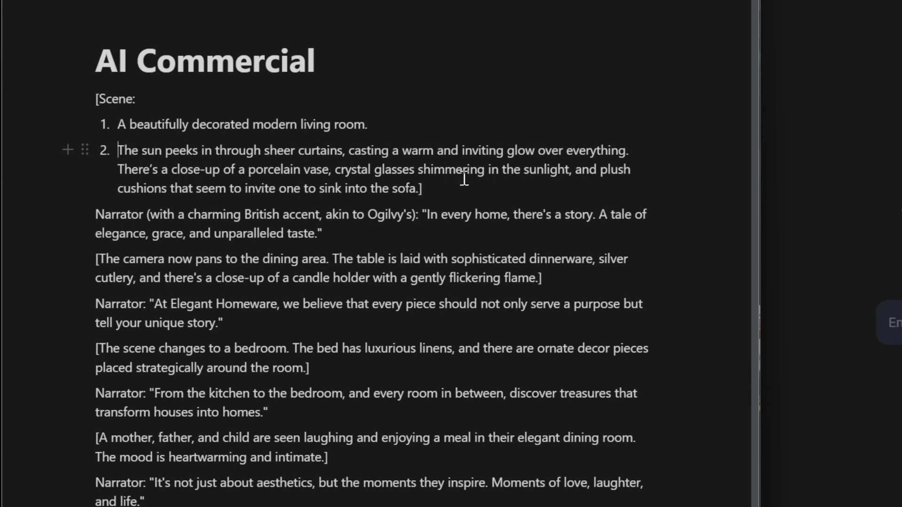
pyautogui.press('Down')
pyautogui.press('Return')
pyautogui.press('Return')
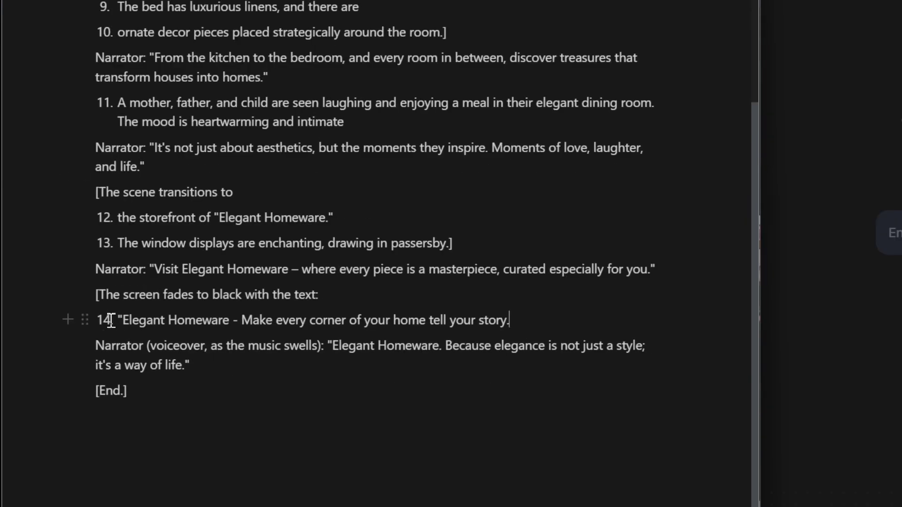
# Step: Select the living room shot's prompt text in the list
pyautogui.scroll(4, 111, 321)
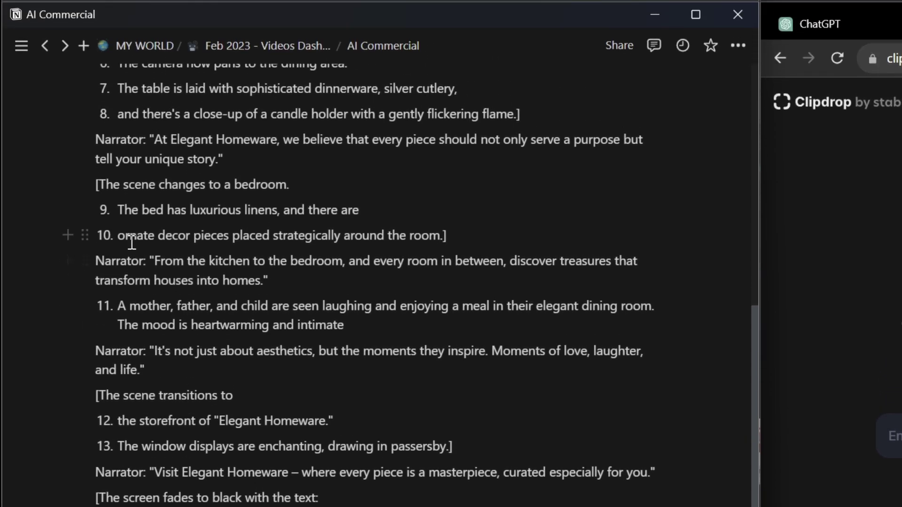
pyautogui.press('alt')
pyautogui.scroll(7, 131, 211)
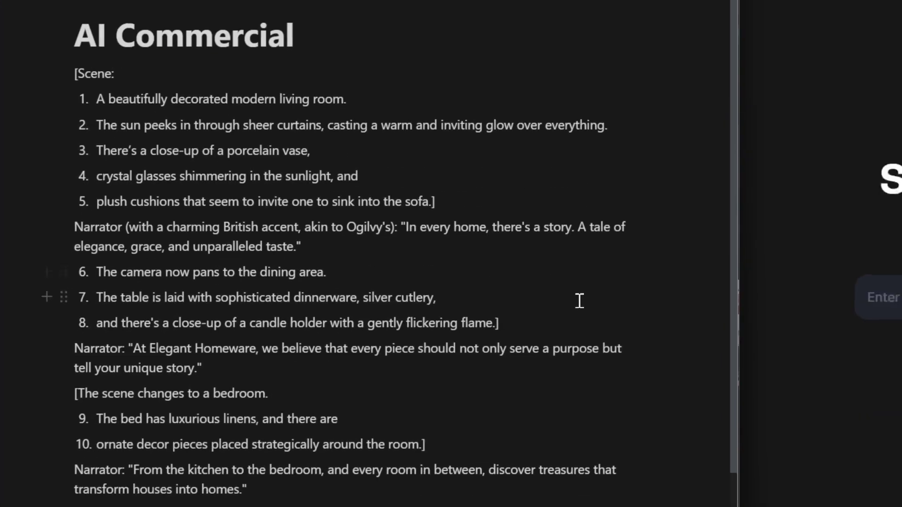
pyautogui.moveTo(557, 260); pyautogui.dragTo(775, 261)
# Step: Set Stable Diffusion XL to Widescreen (16:9) aspect ratio and Photographic style
pyautogui.click(830, 264)
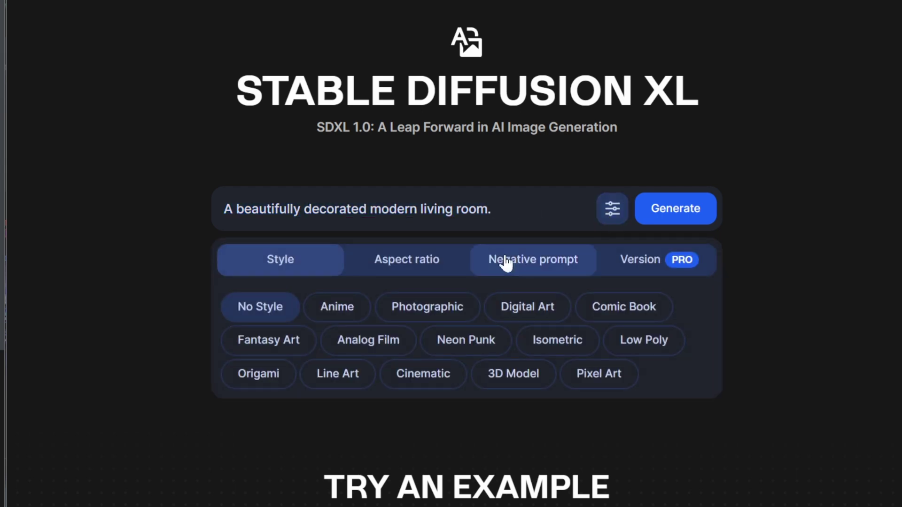
pyautogui.click(407, 258)
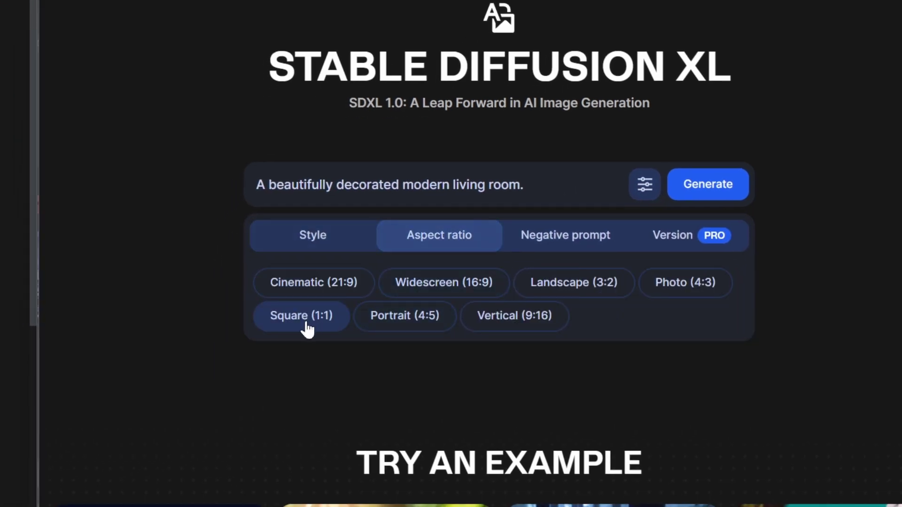
pyautogui.click(458, 284)
pyautogui.click(336, 255)
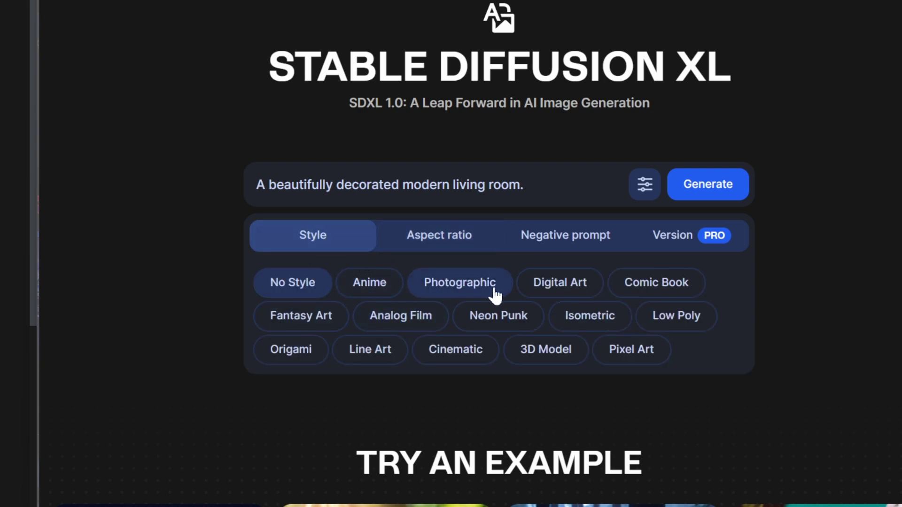
pyautogui.click(460, 287)
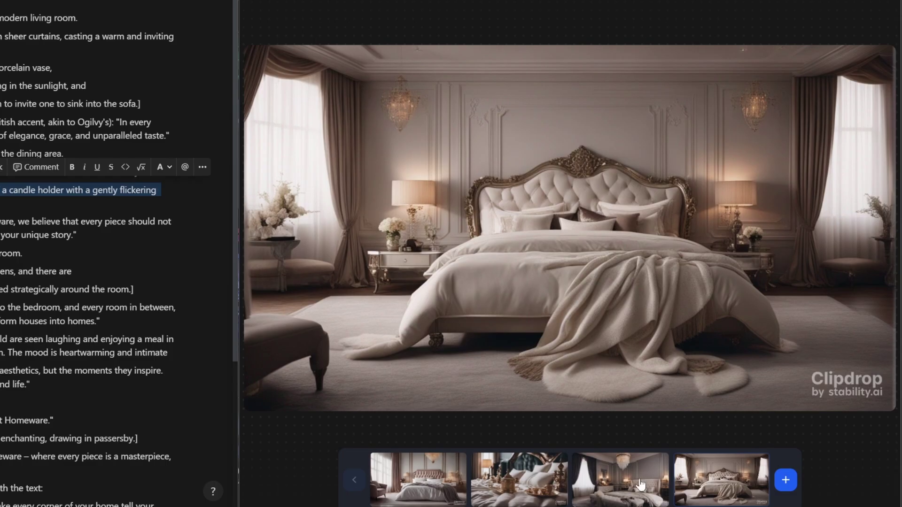
# Step: View the chandelier bedroom and third and fourth family dinner images enlarged
pyautogui.click(635, 487)
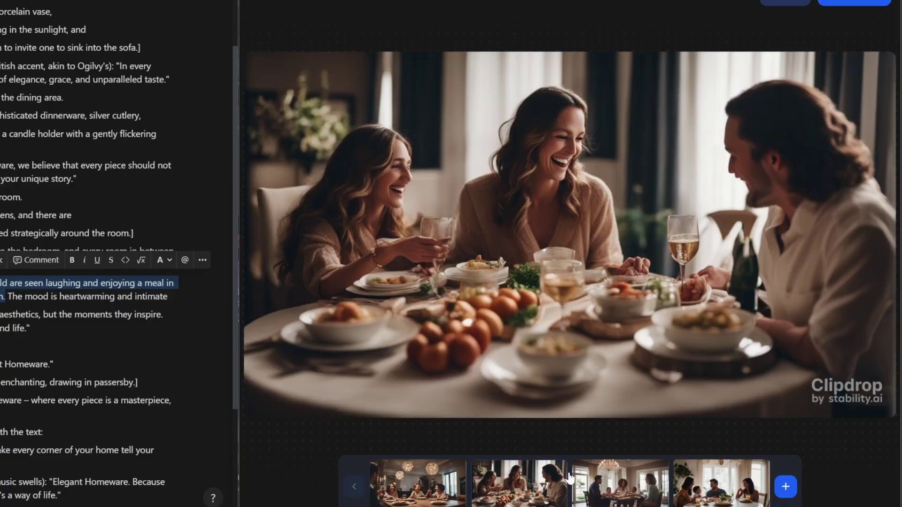
pyautogui.click(613, 485)
pyautogui.click(676, 488)
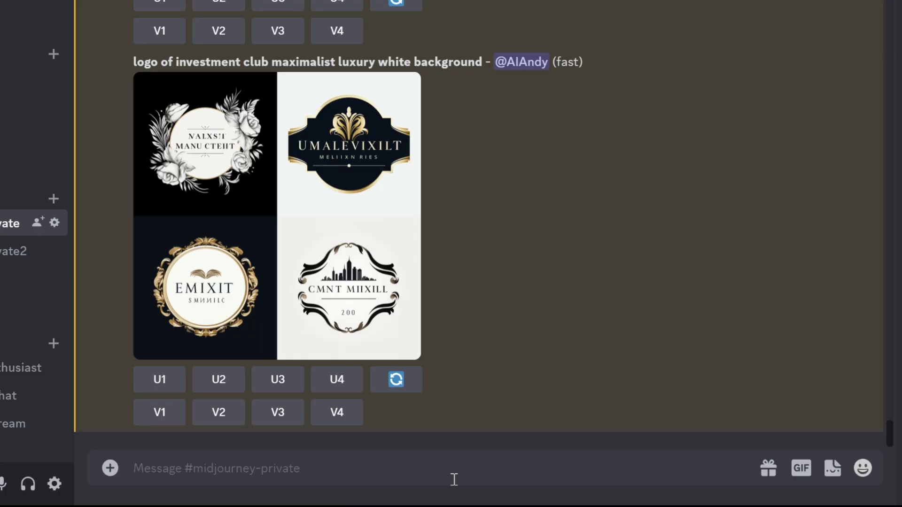
# Step: Start a Midjourney / command, then view the Elegant Homeware storefront and shop-interior image options
pyautogui.write('/')
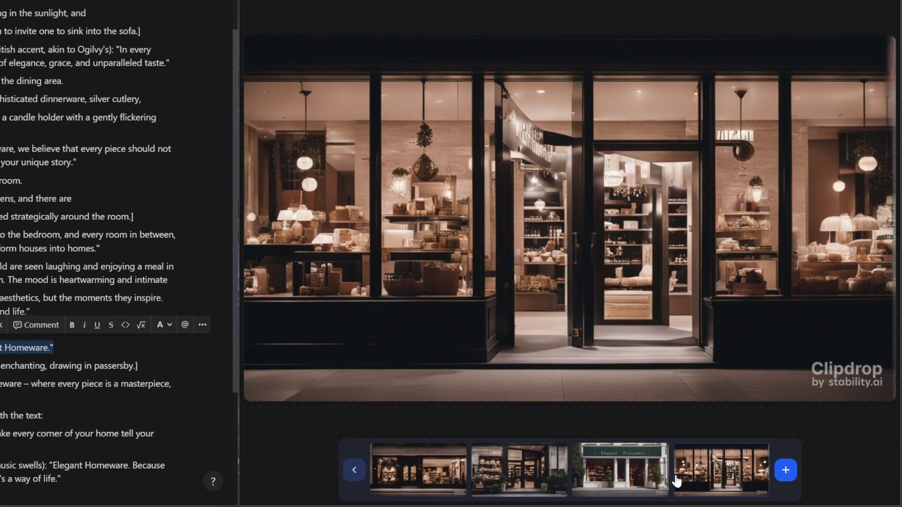
pyautogui.click(629, 479)
pyautogui.click(533, 486)
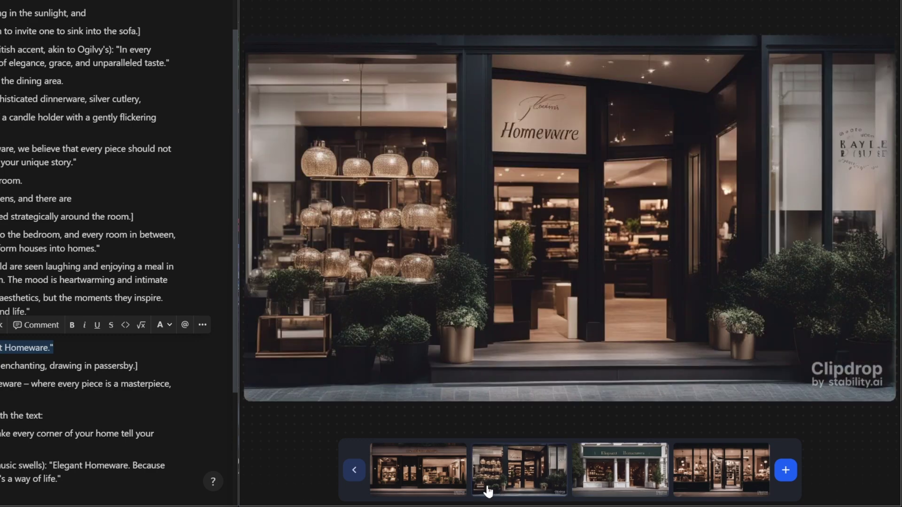
pyautogui.click(440, 489)
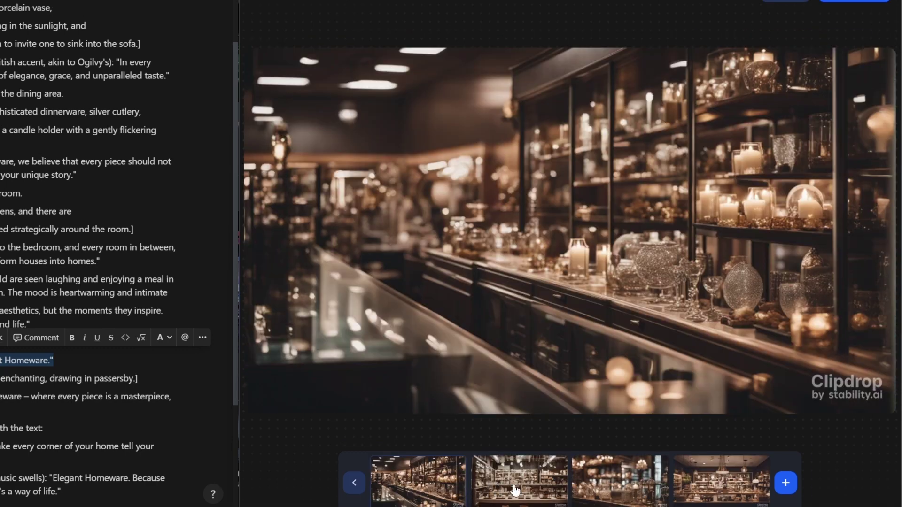
pyautogui.click(516, 490)
pyautogui.click(626, 490)
# Step: View the fourth shop interior, then select and deselect today's downloaded files in Downloads
pyautogui.click(699, 491)
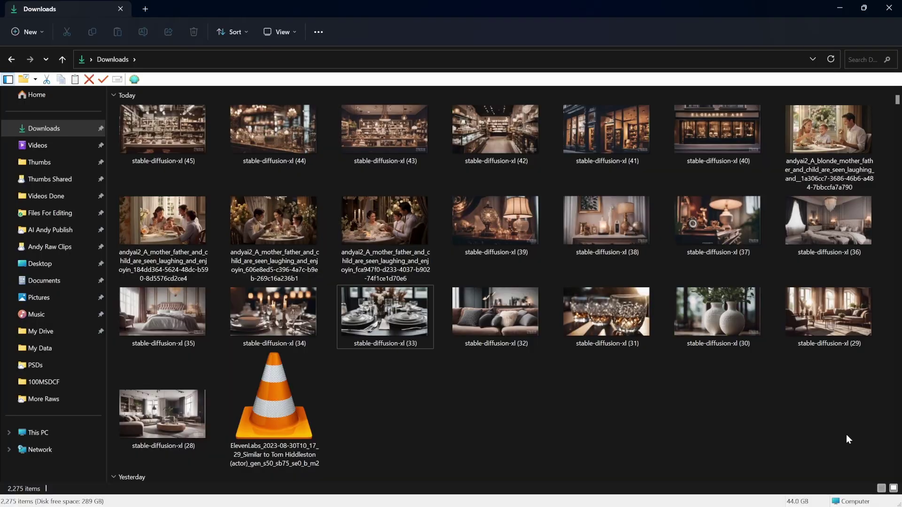
pyautogui.moveTo(846, 436); pyautogui.dragTo(174, 147)
pyautogui.click(486, 391)
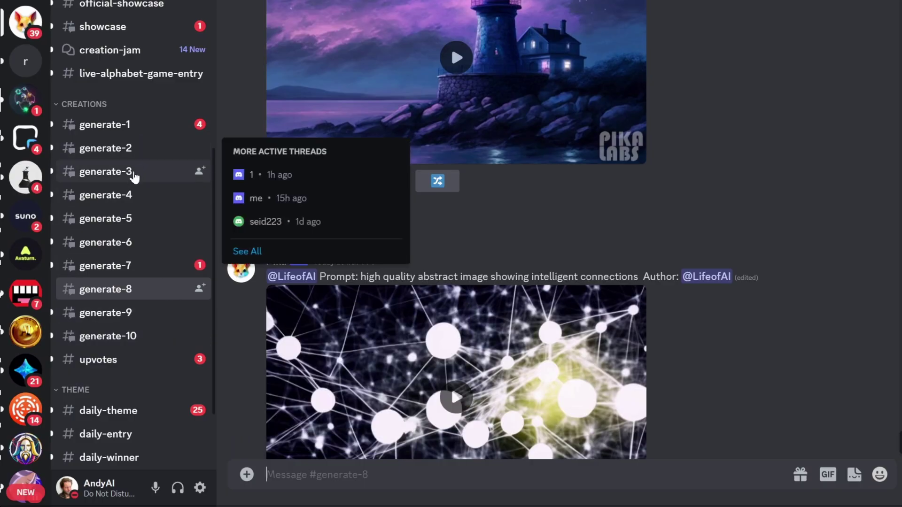
# Step: In #generate-4, run /create with stable-diffusion-xl (28) attached and prompt 'living room zooming in'
pyautogui.click(128, 195)
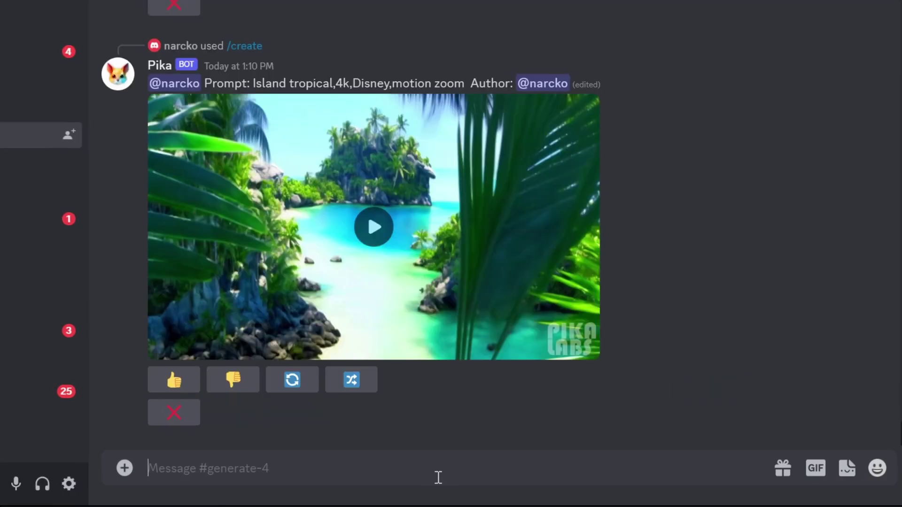
pyautogui.write('/create')
pyautogui.press('Tab')
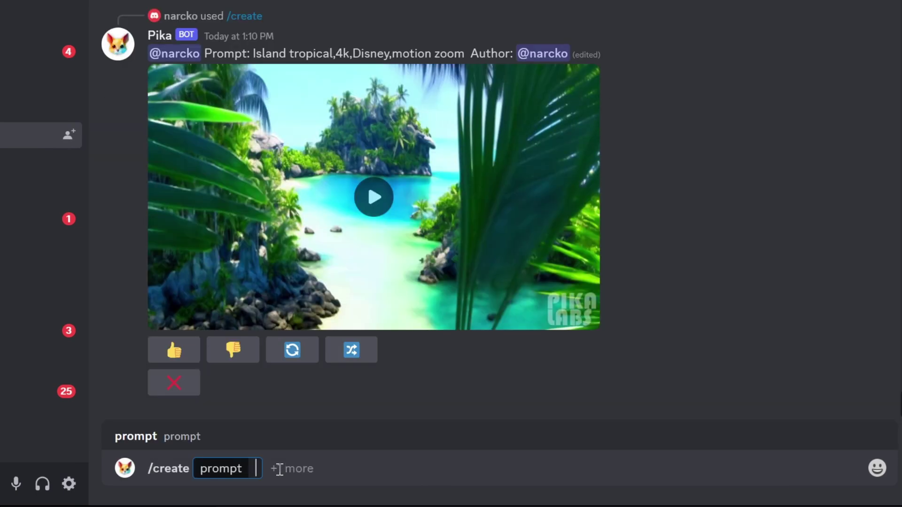
pyautogui.click(279, 469)
pyautogui.click(164, 401)
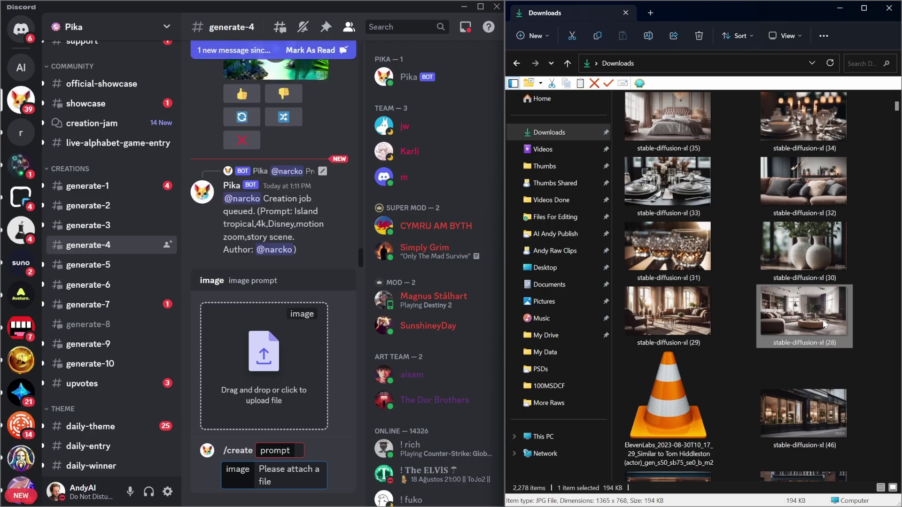
pyautogui.moveTo(823, 324); pyautogui.dragTo(305, 373)
pyautogui.moveTo(305, 374); pyautogui.dragTo(305, 373)
pyautogui.write('living room zooming in')
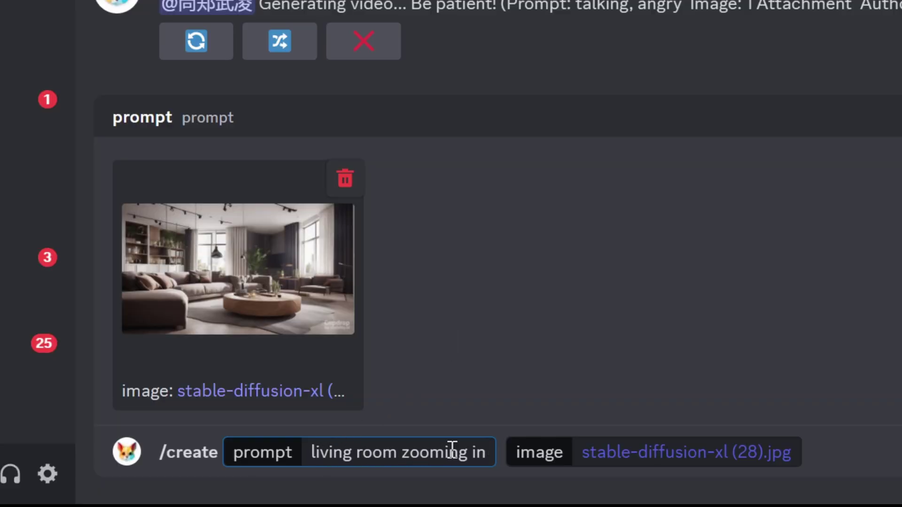
pyautogui.press('Return')
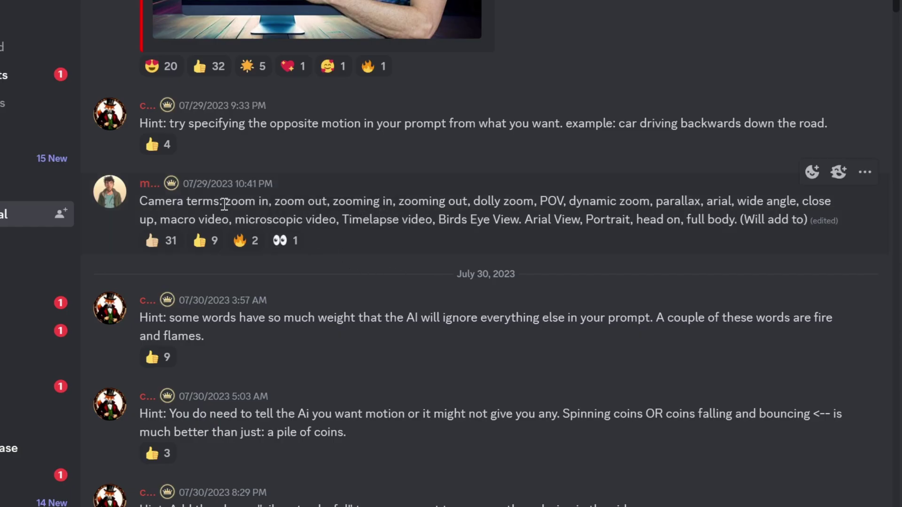
# Step: Highlight the camera terms such as zoom in and dolly zoom in the hint message
pyautogui.moveTo(226, 204); pyautogui.dragTo(503, 203)
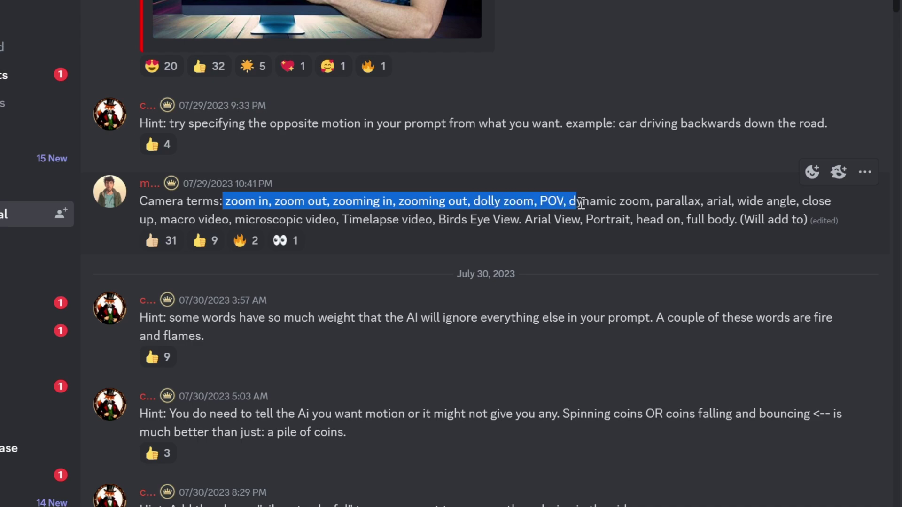
pyautogui.moveTo(583, 203); pyautogui.dragTo(632, 203)
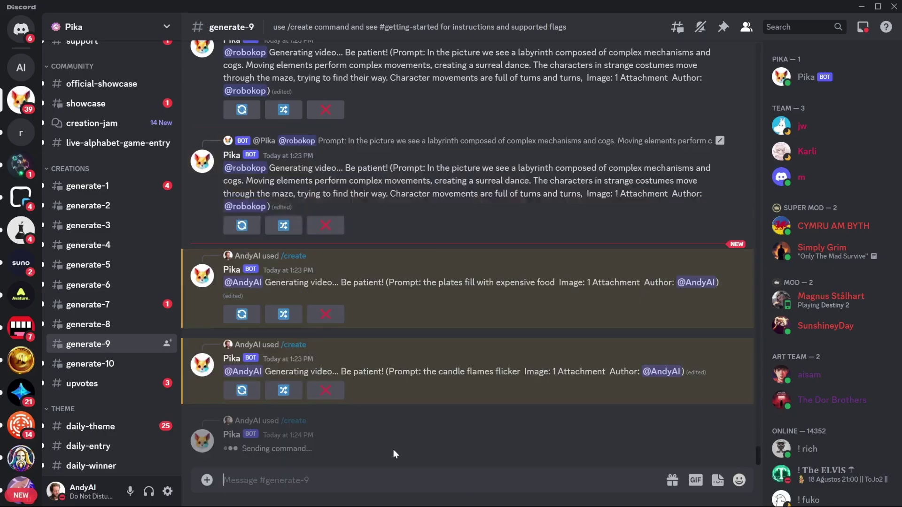
# Step: Pick the stable-diffusion-xl (38) image, start a /create command in generate-9, and play the candle clip
pyautogui.hotkey('alt', 'Tab')
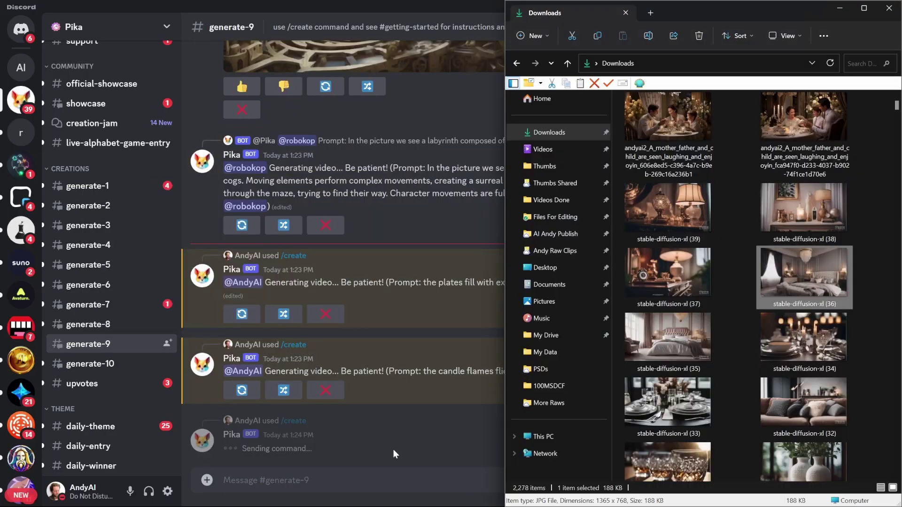
pyautogui.click(780, 222)
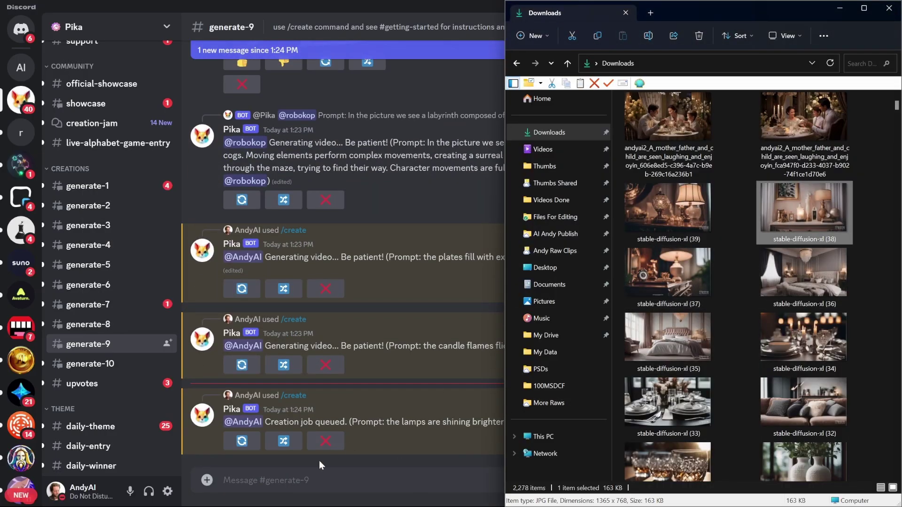
pyautogui.click(306, 477)
pyautogui.write('/')
pyautogui.press('Return')
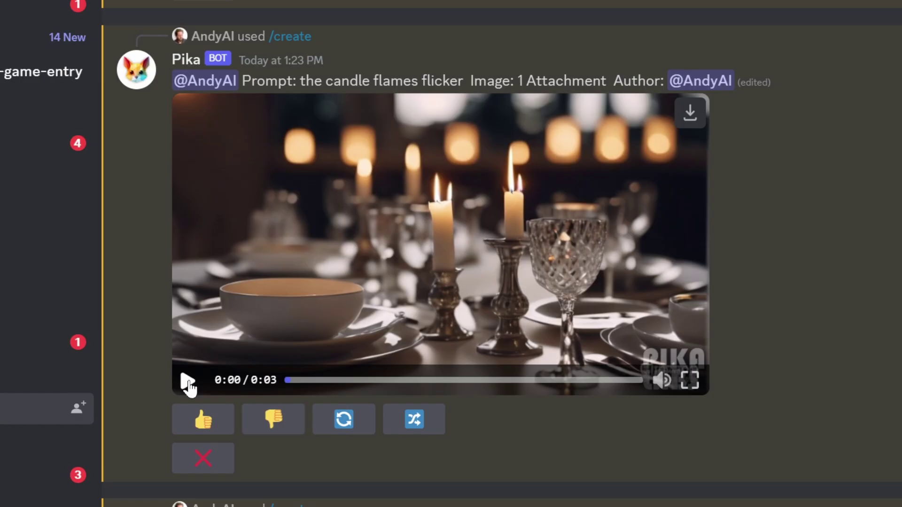
pyautogui.click(187, 382)
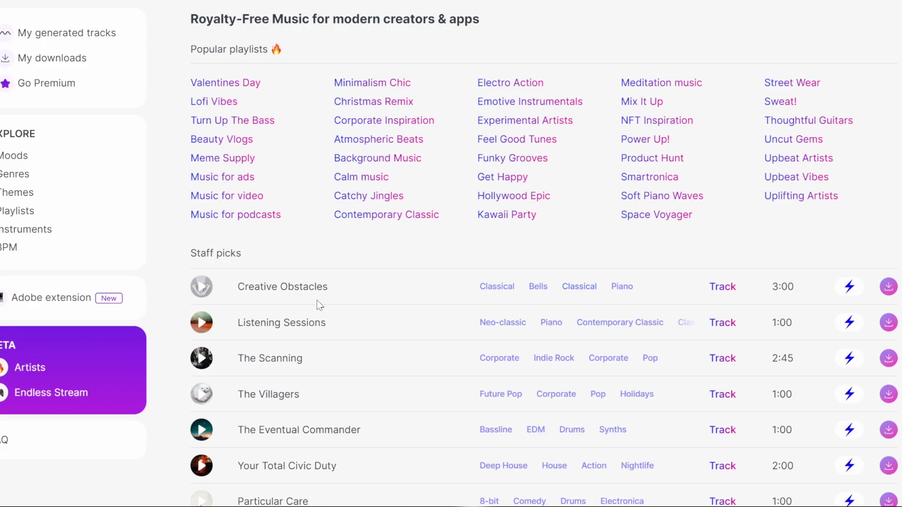
# Step: Preview Creative Obstacles, Listening Sessions, The Scanning and The Villagers, then download Creative Obstacles
pyautogui.click(206, 290)
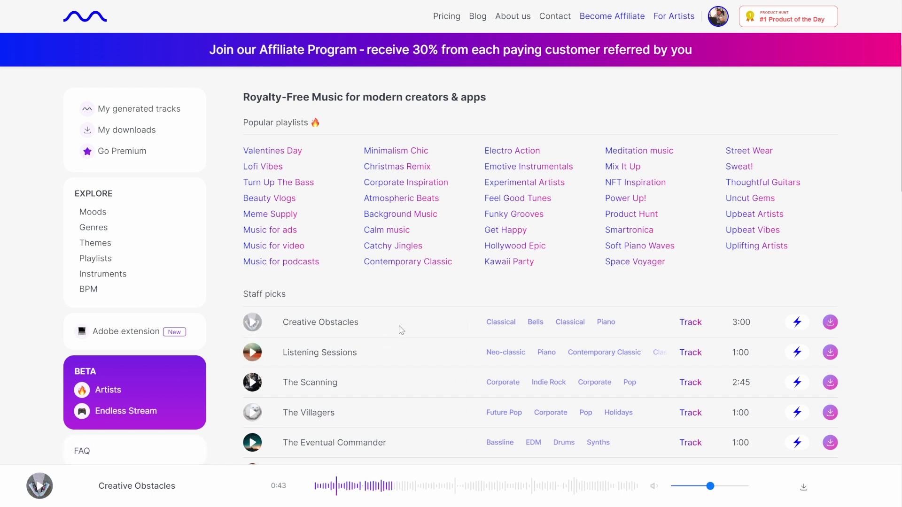
pyautogui.scroll(-1, 401, 330)
pyautogui.click(348, 494)
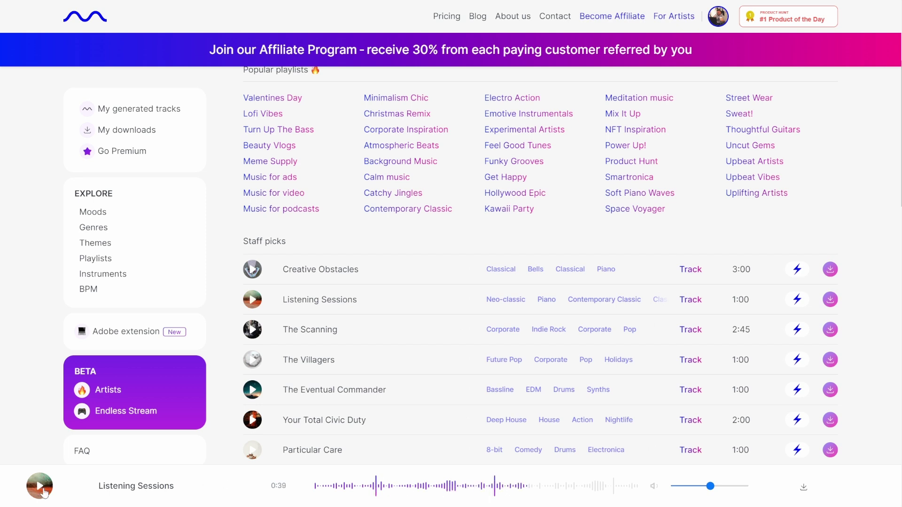
pyautogui.click(252, 329)
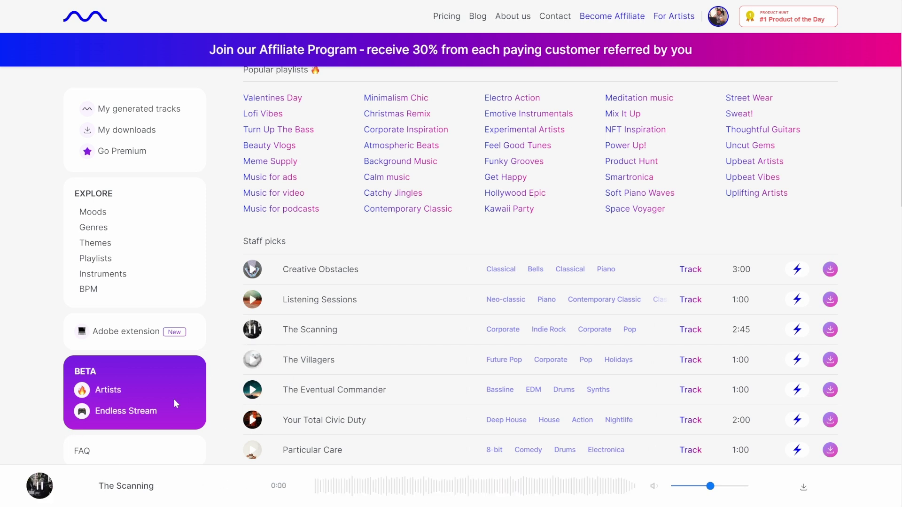
pyautogui.click(257, 365)
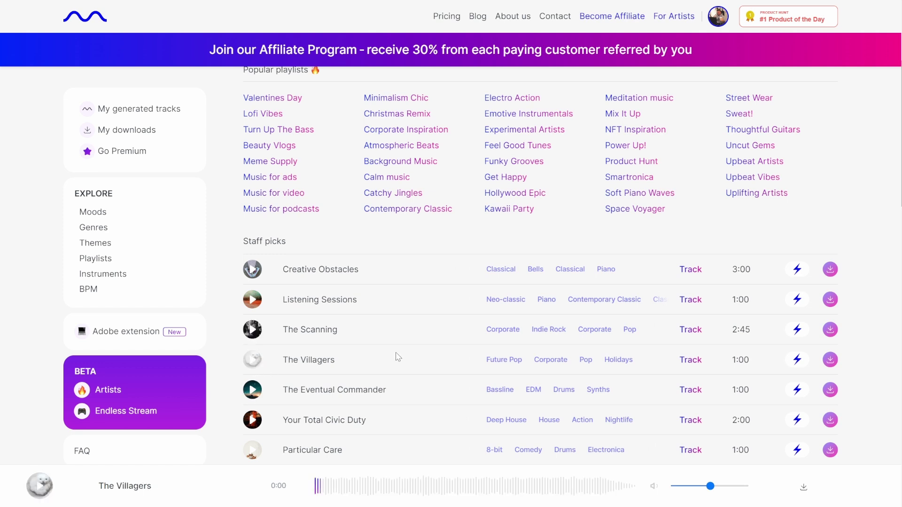
pyautogui.click(587, 281)
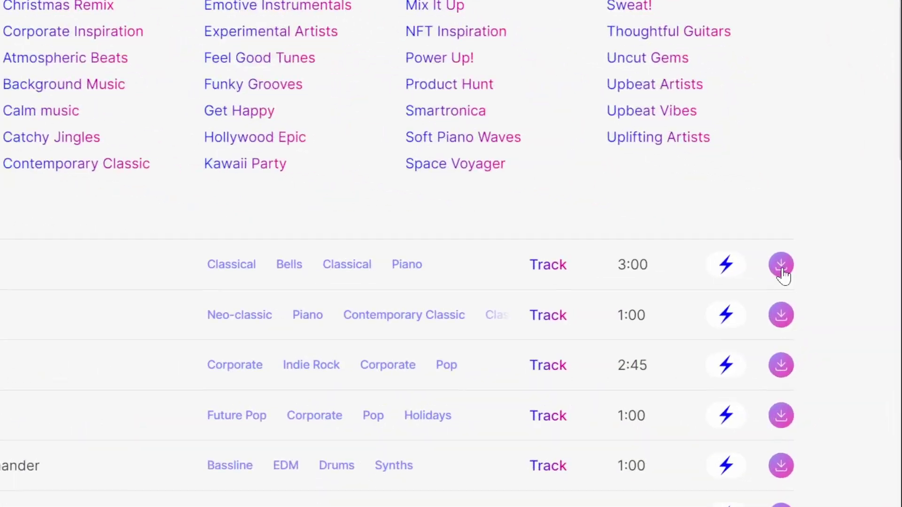
pyautogui.click(780, 266)
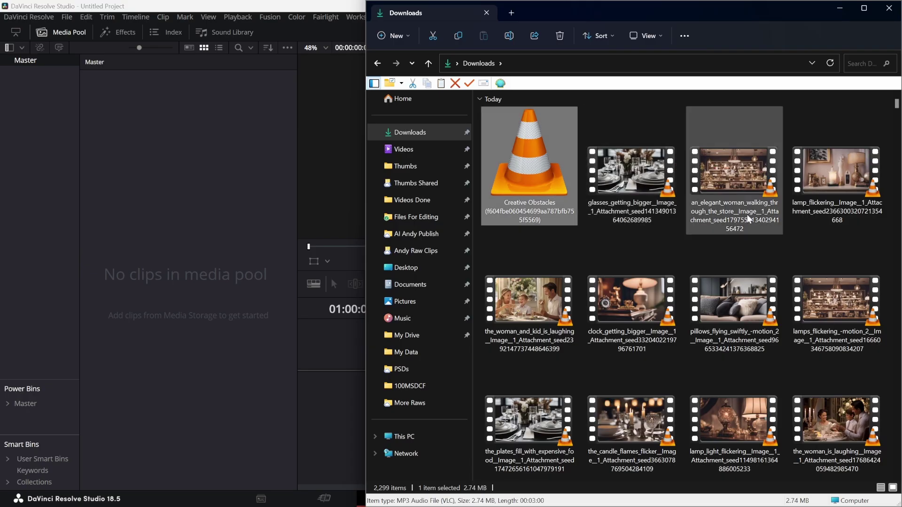
# Step: Import the ElevenLabs voiceover into the Media Pool and place it on track A1
pyautogui.scroll(-5, 803, 317)
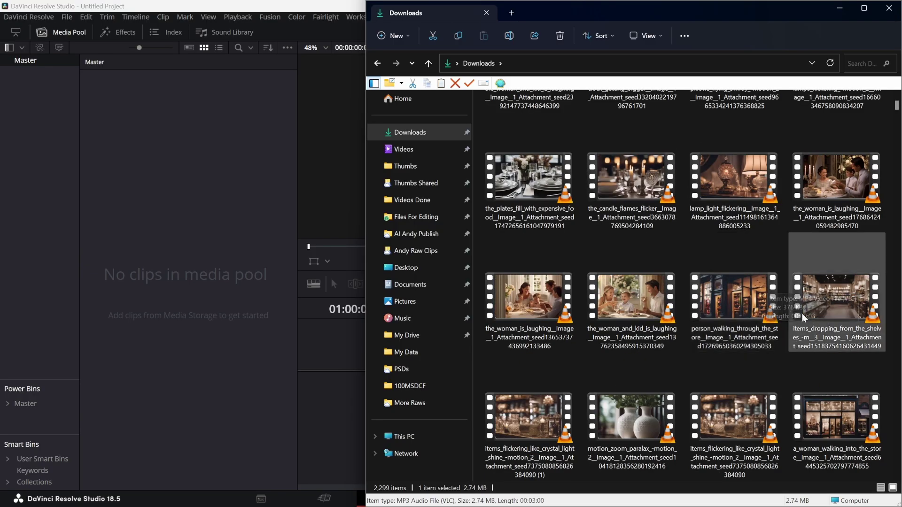
pyautogui.scroll(-3, 804, 317)
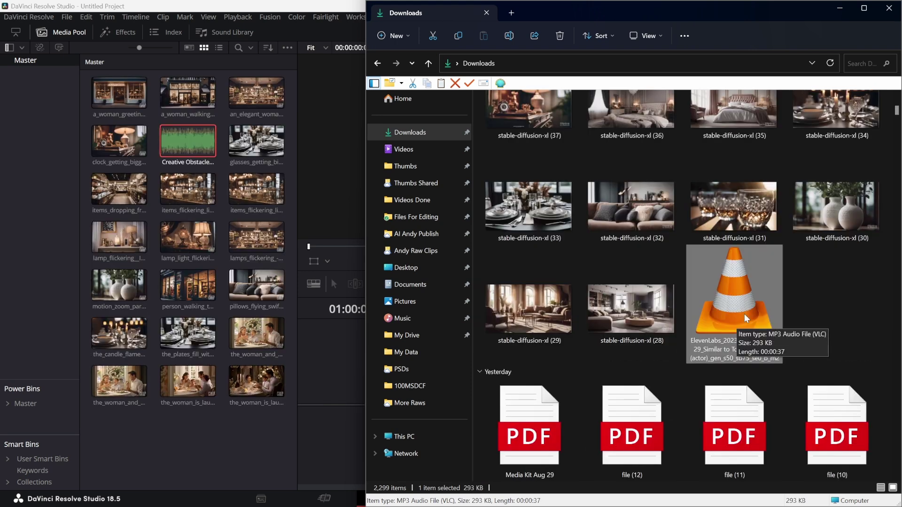
pyautogui.moveTo(747, 318); pyautogui.dragTo(248, 421)
pyautogui.moveTo(197, 439); pyautogui.dragTo(197, 438)
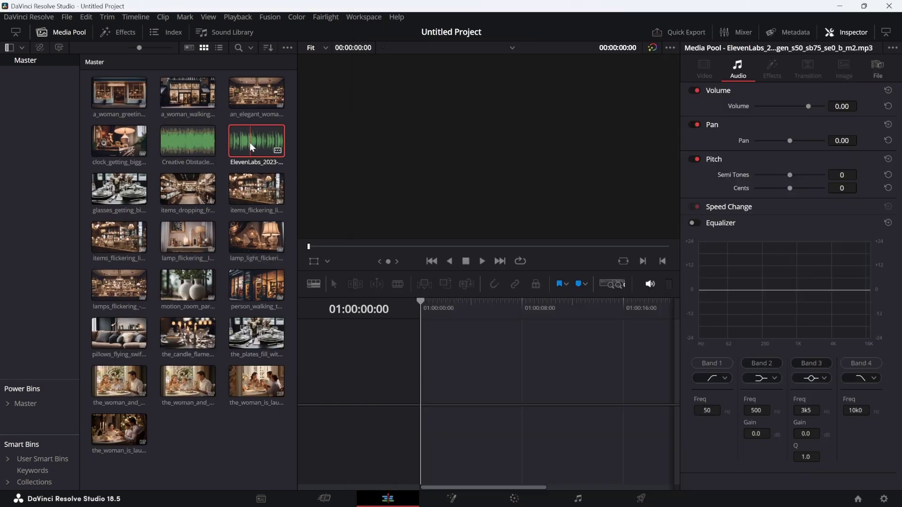
pyautogui.moveTo(280, 199); pyautogui.dragTo(425, 417)
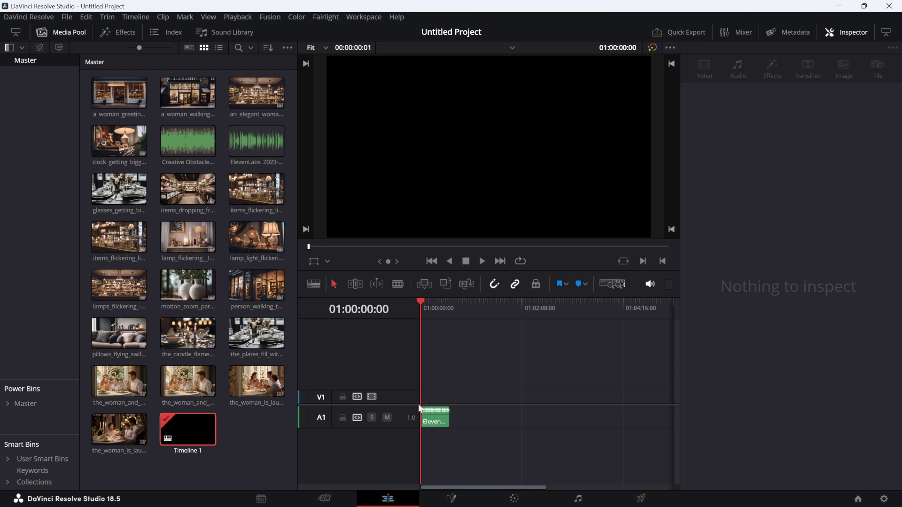
# Step: Add Creative Obstacles on A2, play it back, and lower the music volume to -13.66
pyautogui.moveTo(182, 142); pyautogui.dragTo(422, 438)
pyautogui.scroll(4, 475, 378)
pyautogui.press('space')
pyautogui.scroll(1, 480, 367)
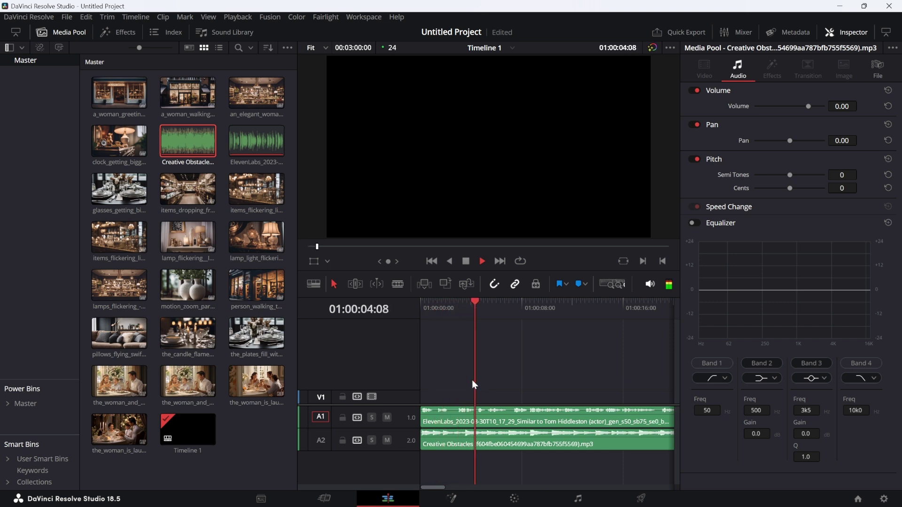
pyautogui.press('space')
pyautogui.click(474, 444)
pyautogui.moveTo(808, 105); pyautogui.dragTo(801, 106)
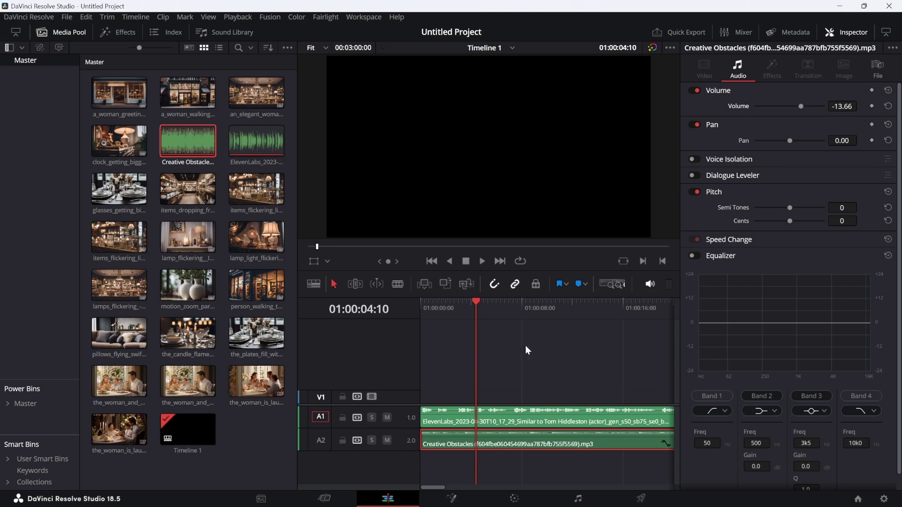